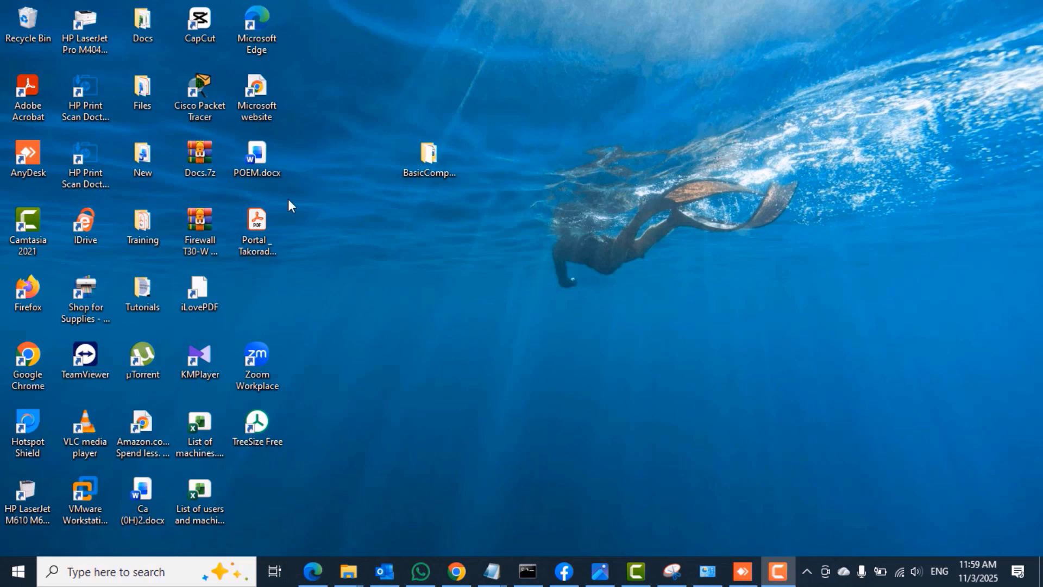
right_click(724, 130)
click(773, 173)
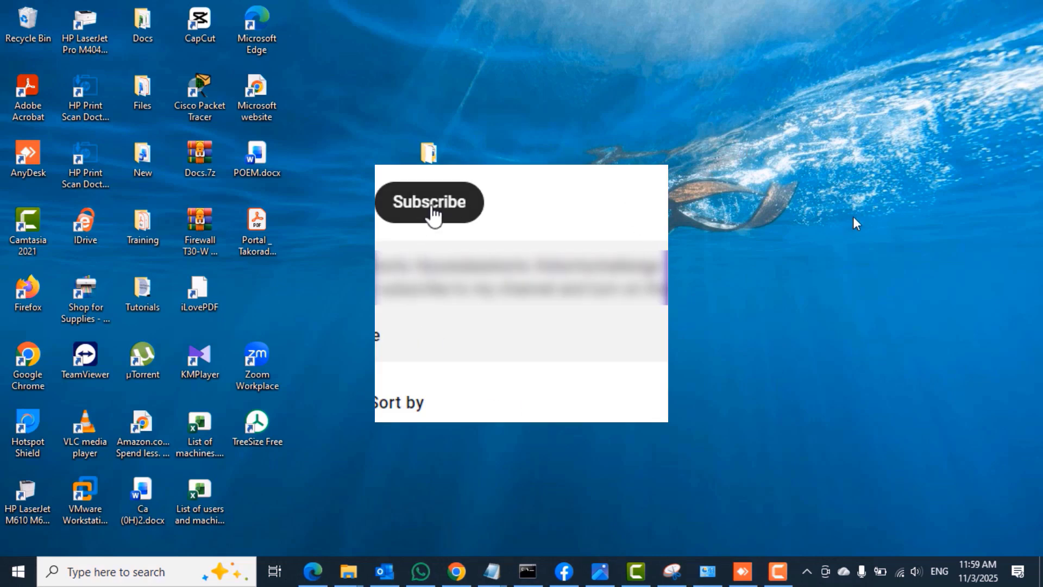
right_click(723, 128)
click(777, 175)
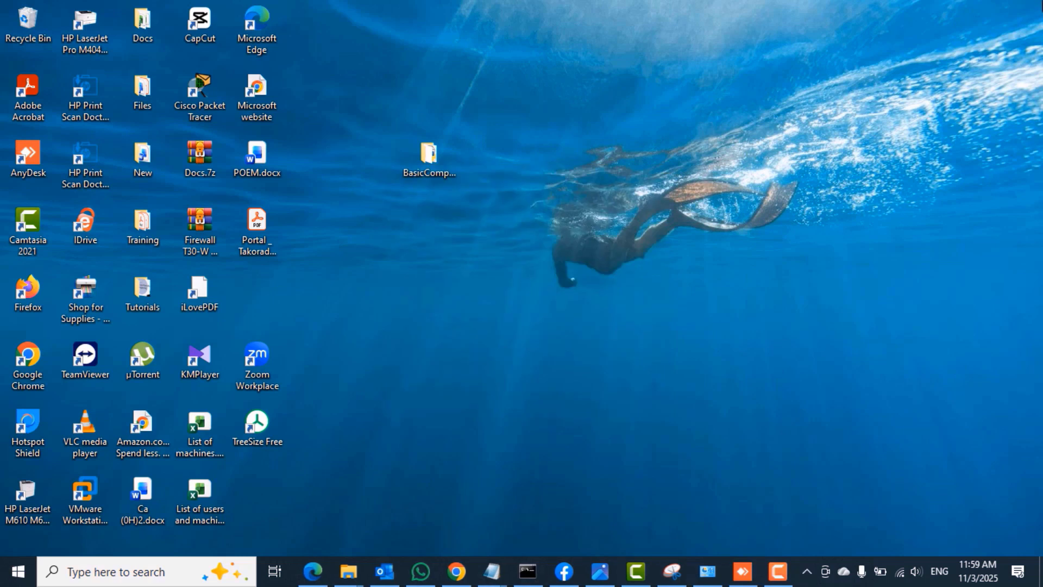
right_click(726, 130)
click(777, 176)
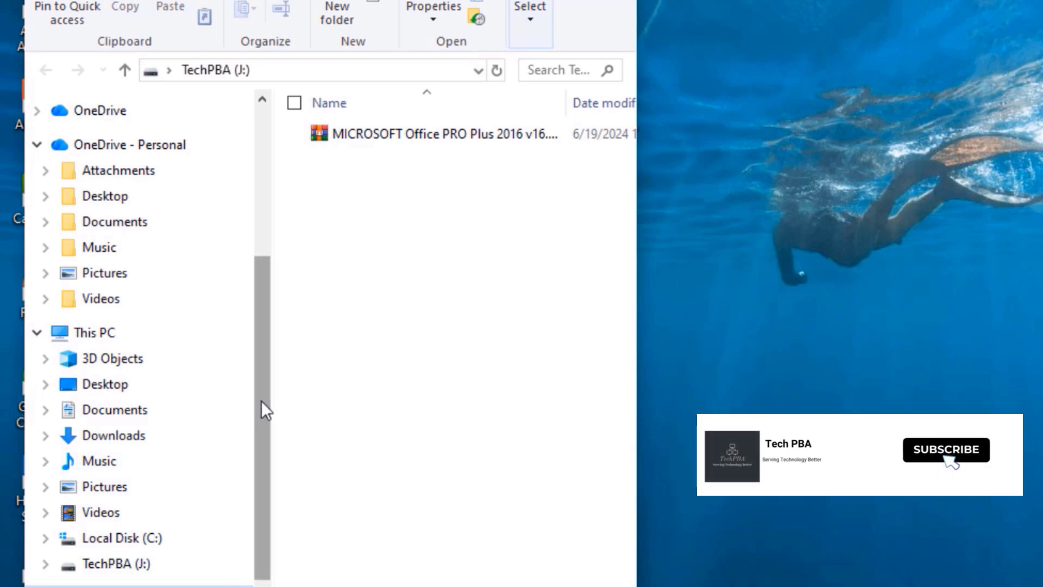
Open Computer Management for This PC and display Disk Management under Storage
scroll(262, 402, down, 1)
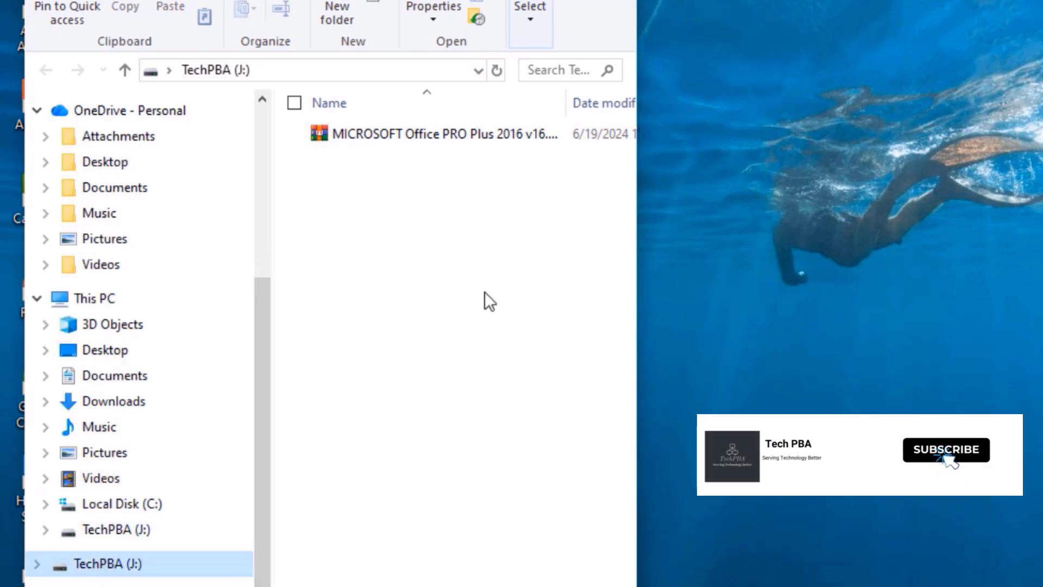
click(96, 299)
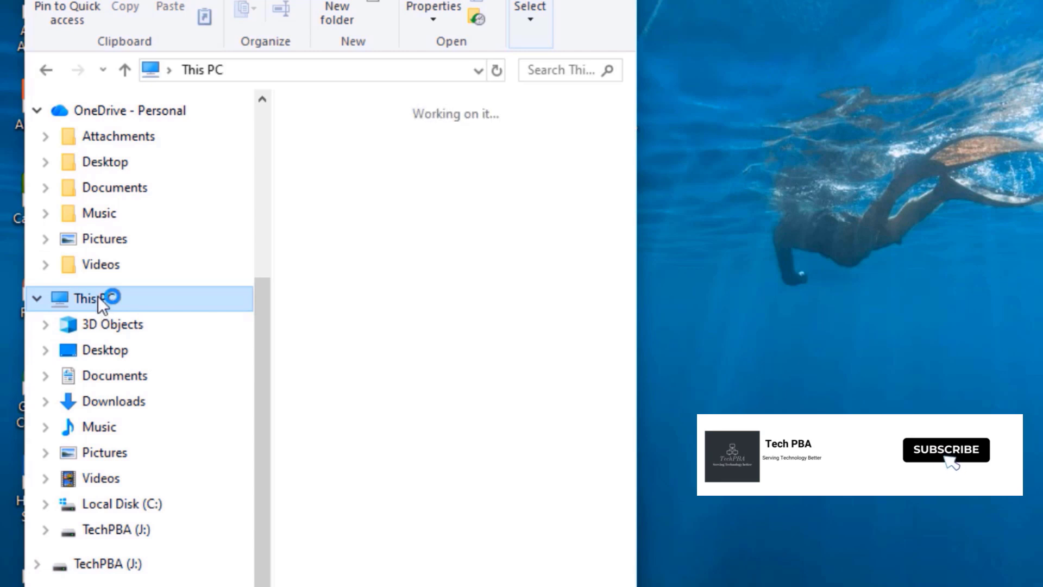
right_click(104, 297)
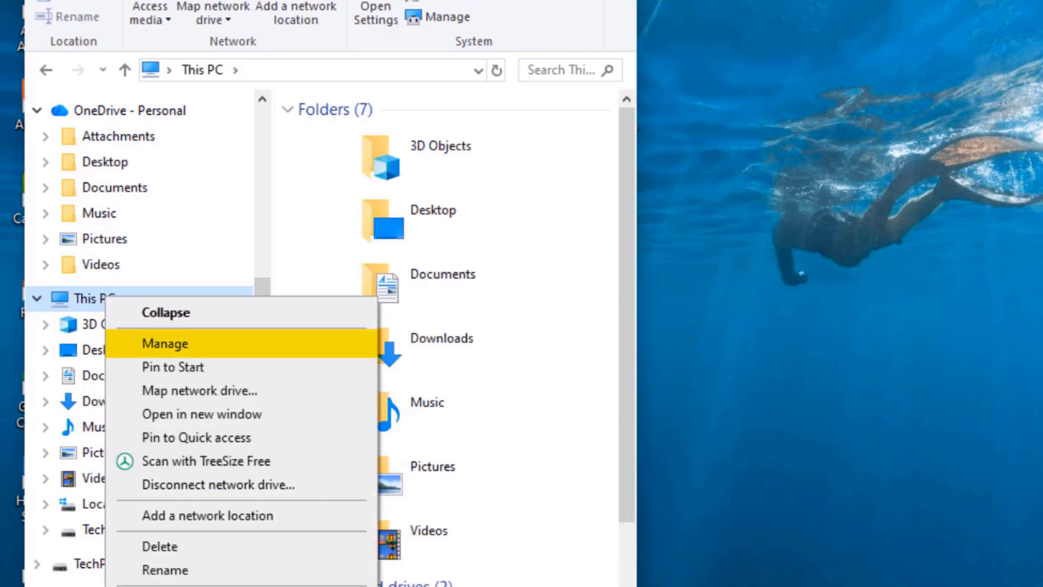
click(196, 345)
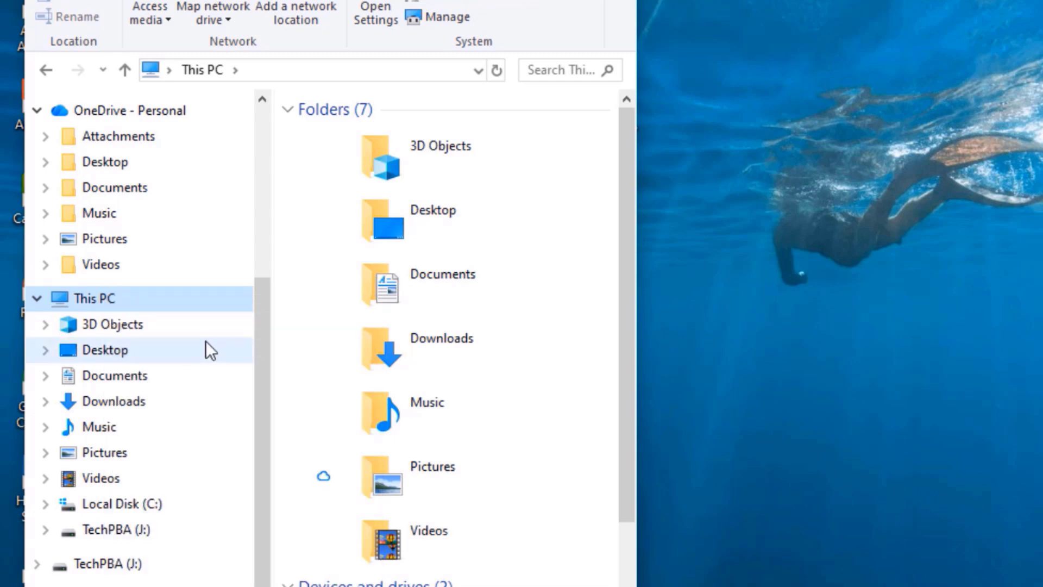
click(550, 1)
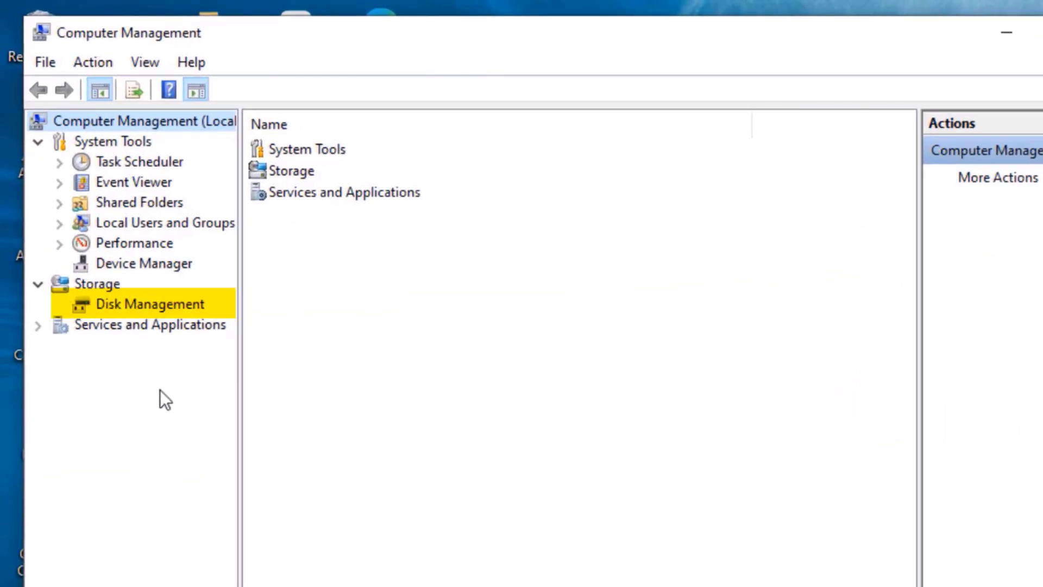
click(126, 304)
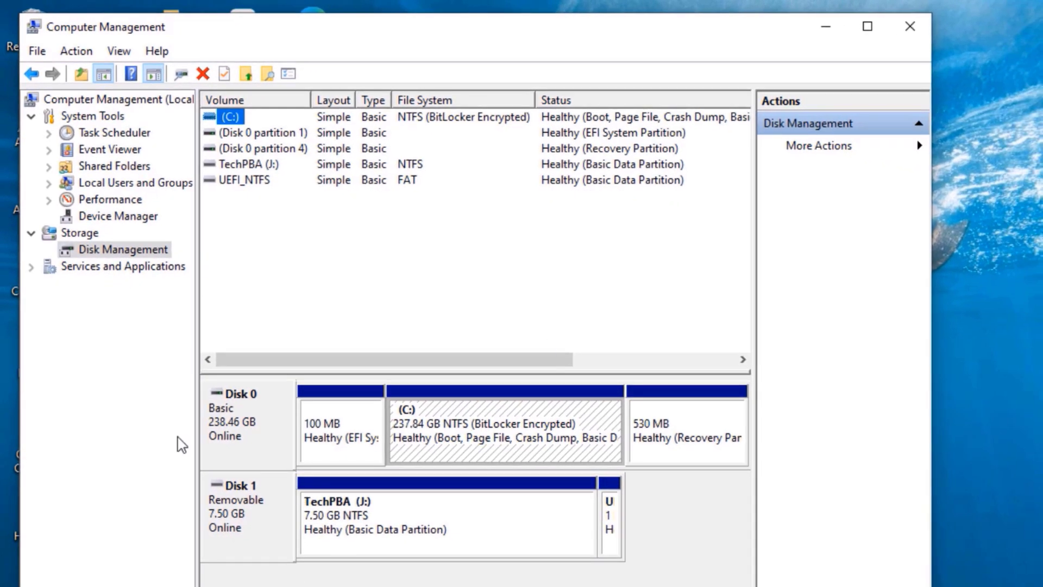
Examine which disk commands Disk Management offers for the removable Disk 1 and for the internal Disk 0
click(234, 429)
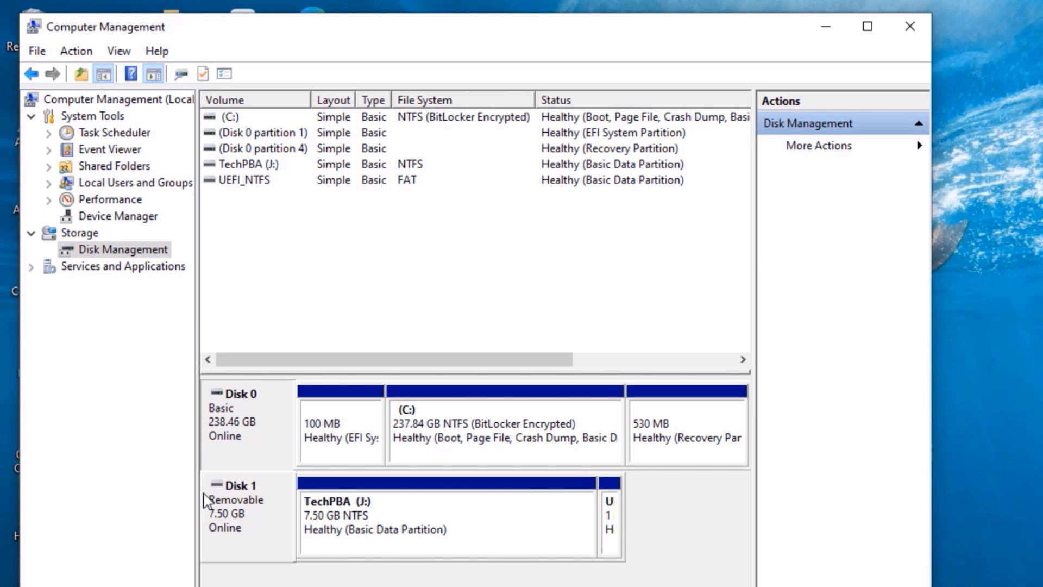
click(241, 523)
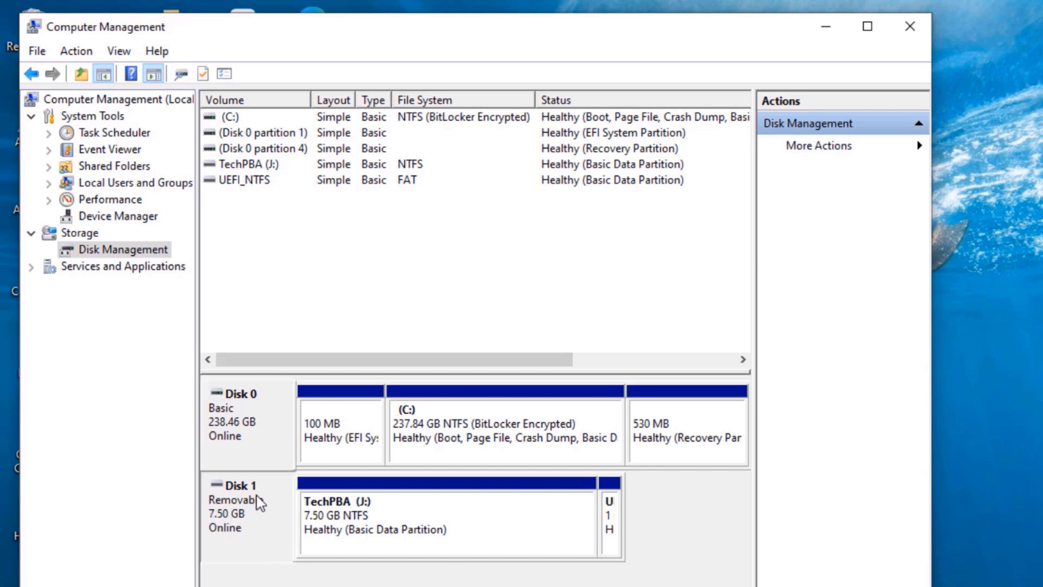
right_click(242, 514)
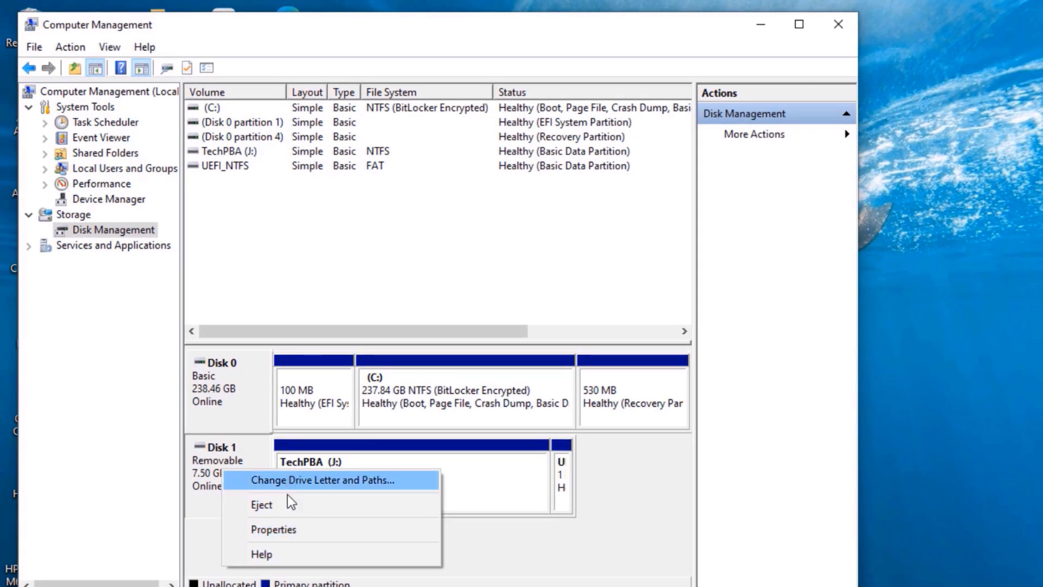
click(222, 474)
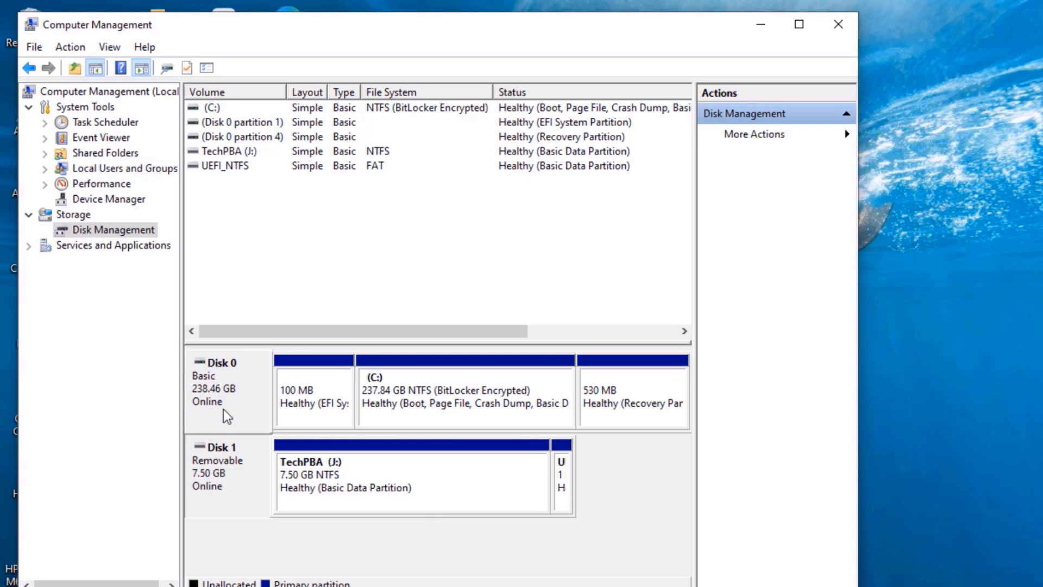
right_click(213, 388)
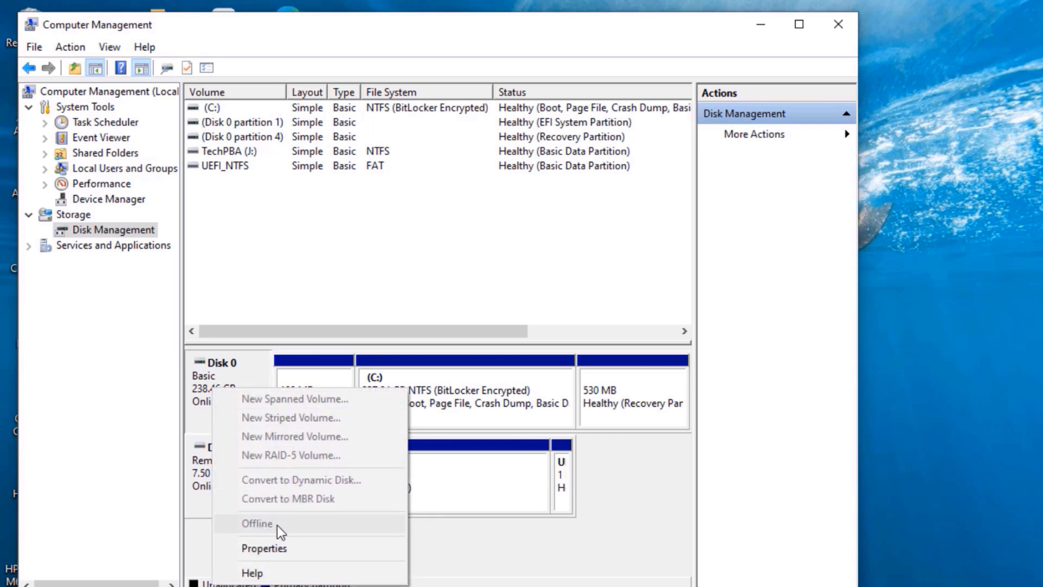
click(195, 392)
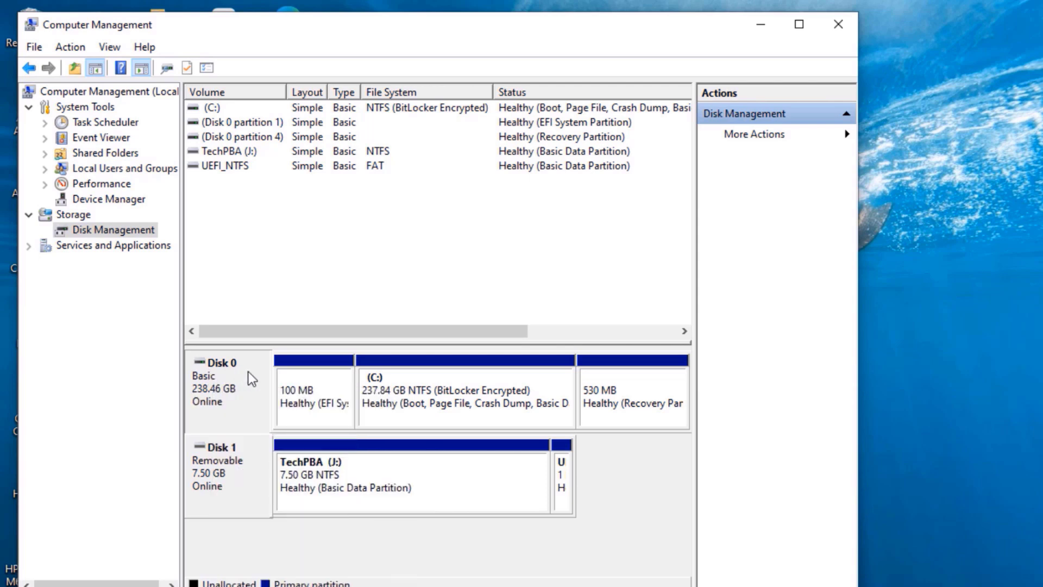
right_click(213, 386)
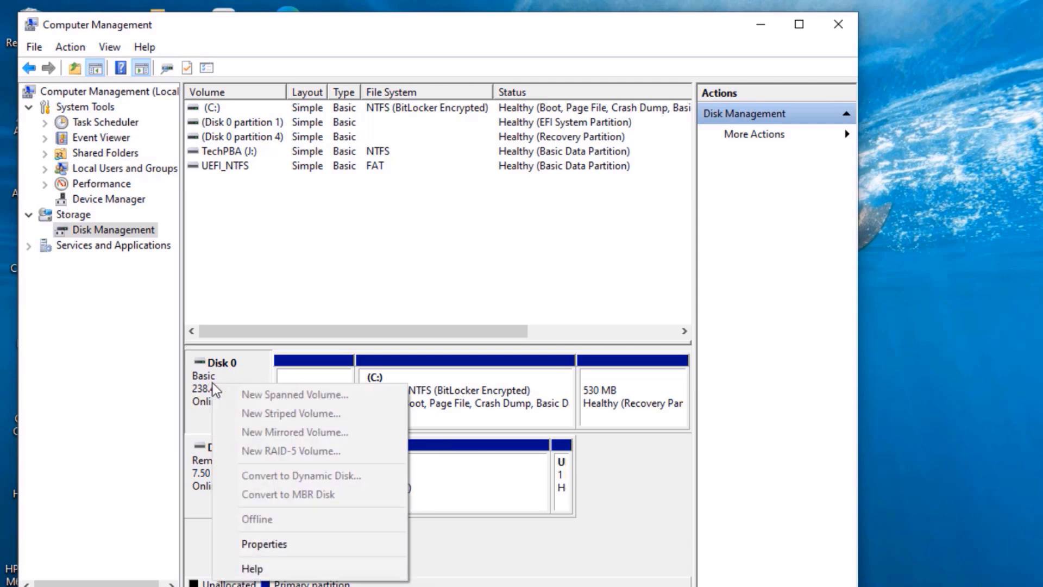
click(207, 364)
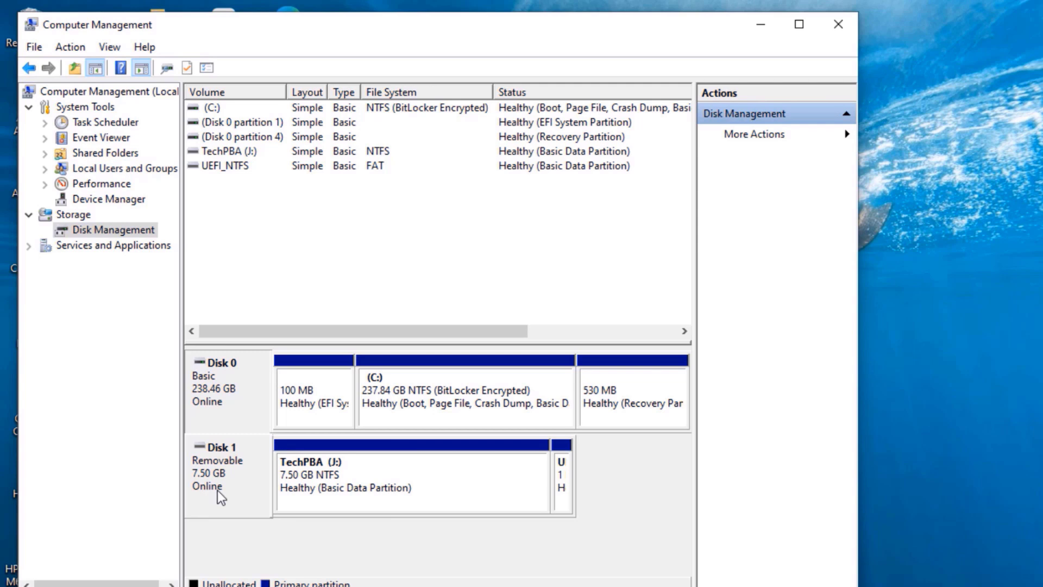
click(214, 472)
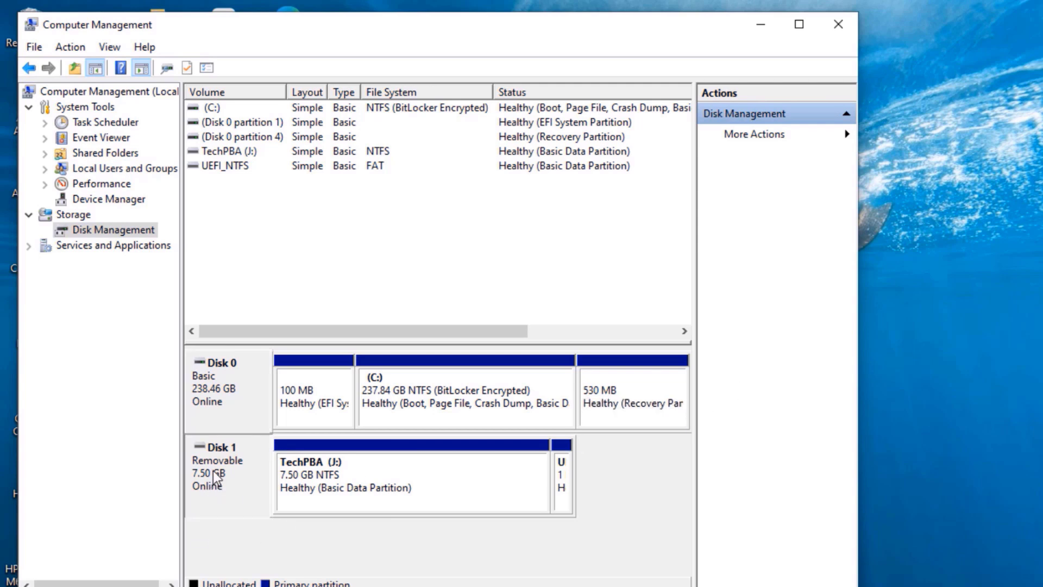
right_click(217, 475)
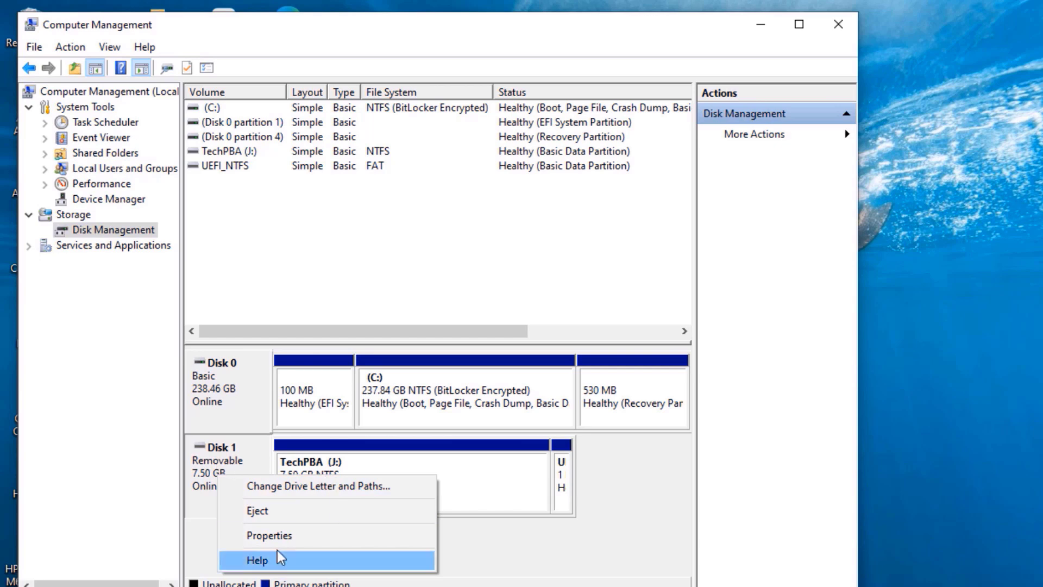
click(235, 463)
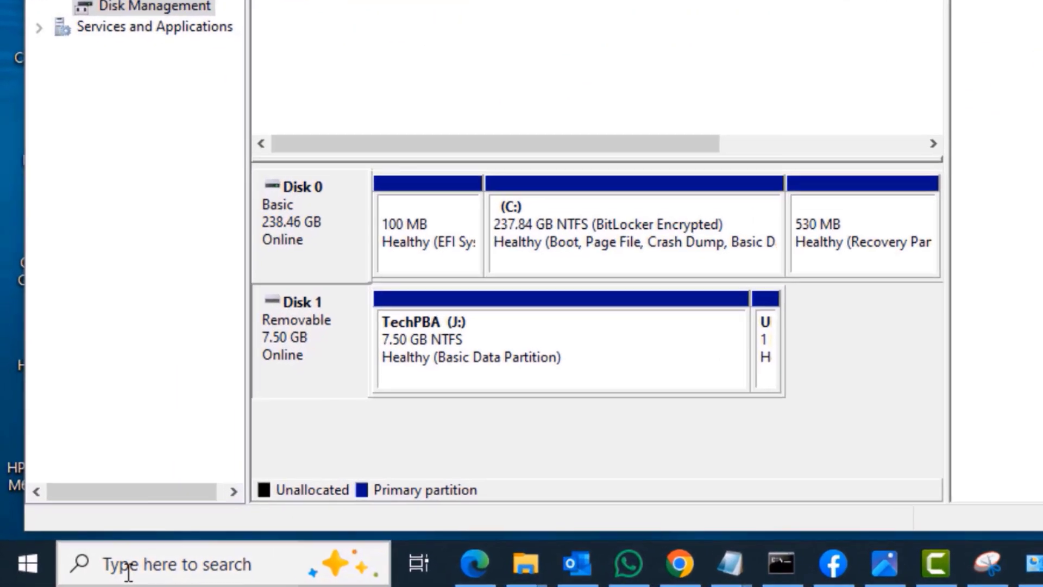
Search for cmd, run Command Prompt as administrator, and start the diskpart utility
click(85, 574)
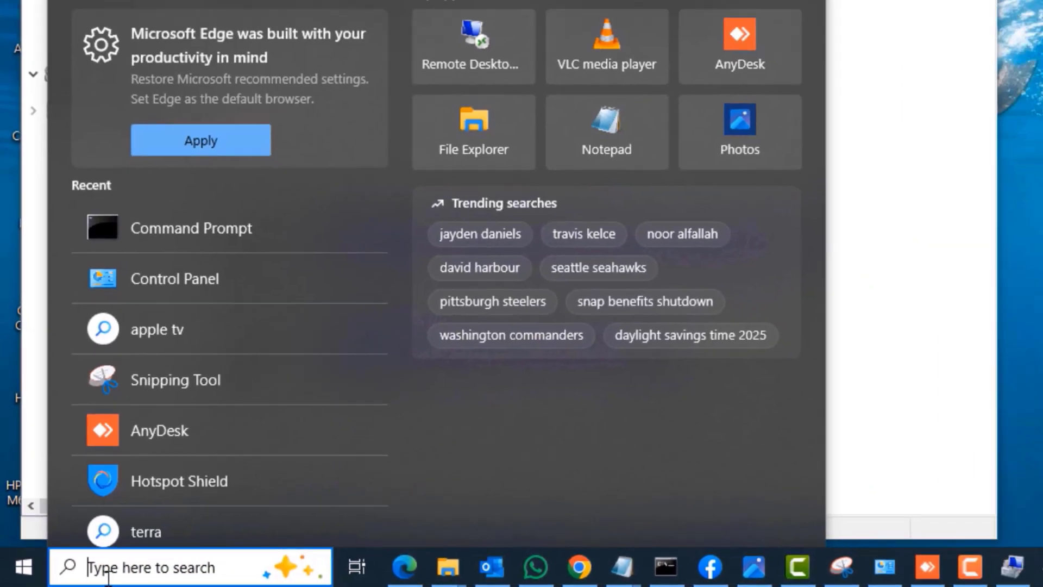
text(cmd)
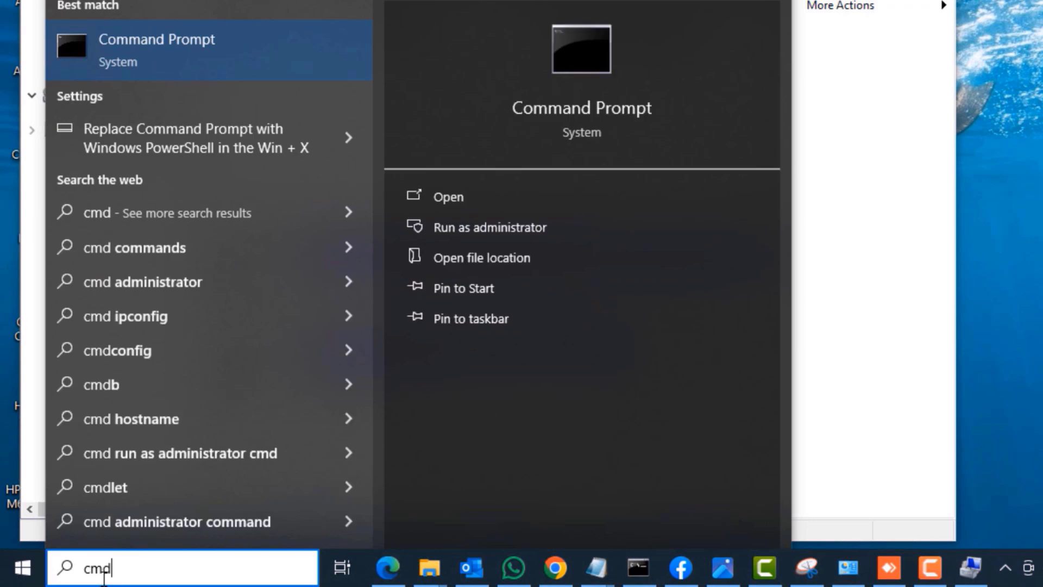
click(508, 228)
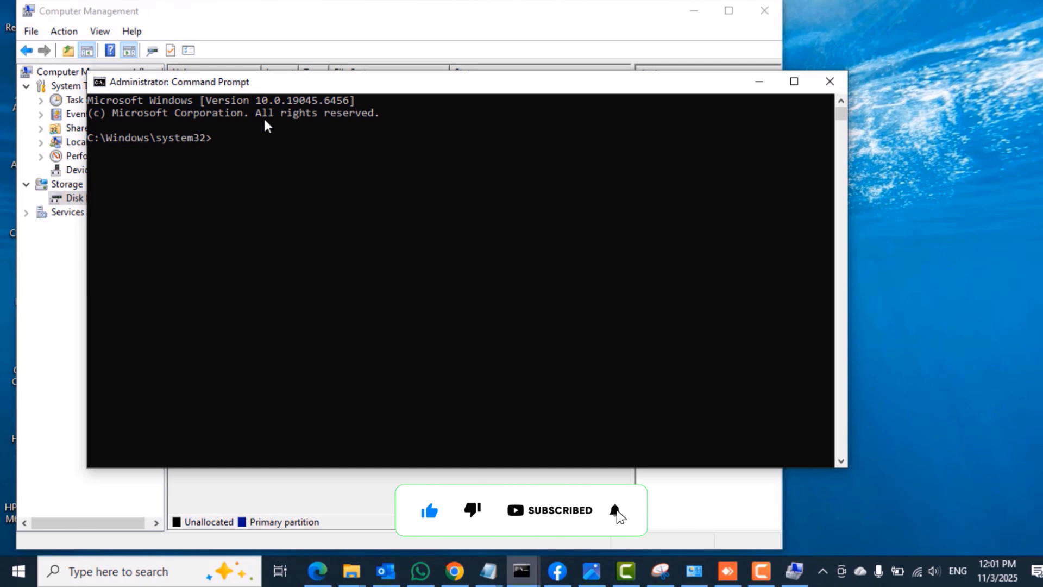
click(315, 41)
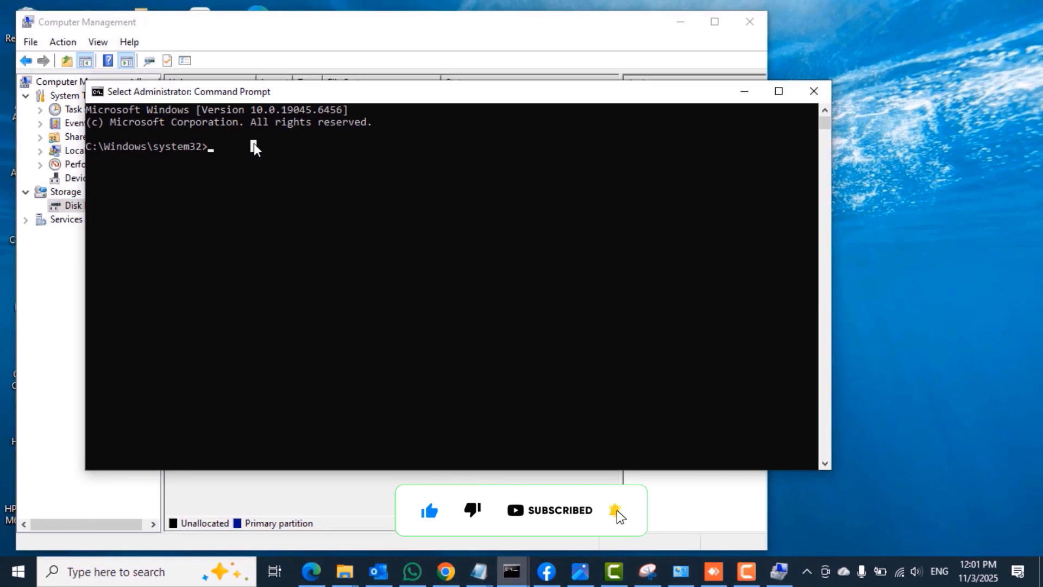
text(diskpart)
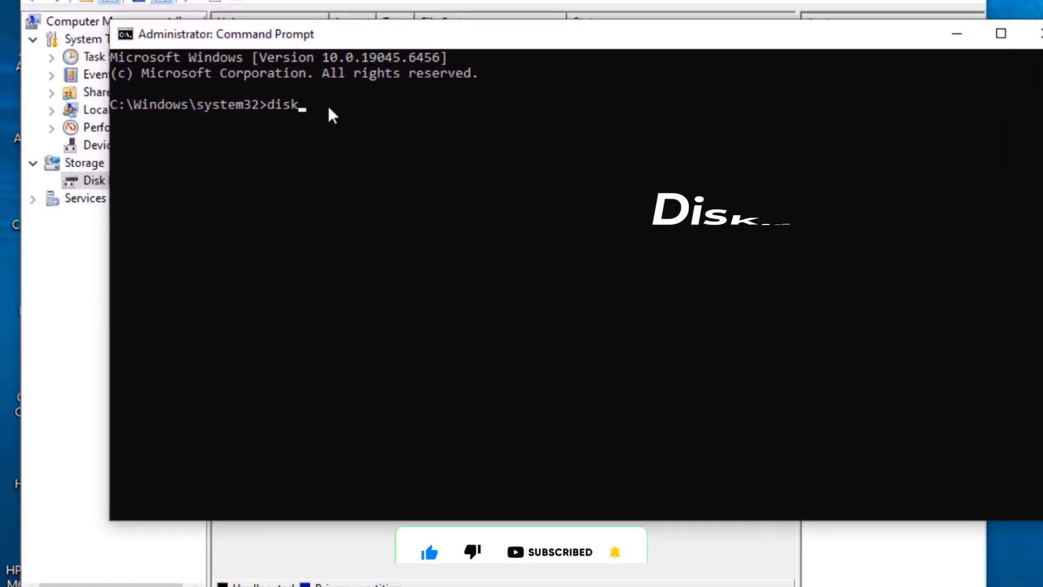
key(Return)
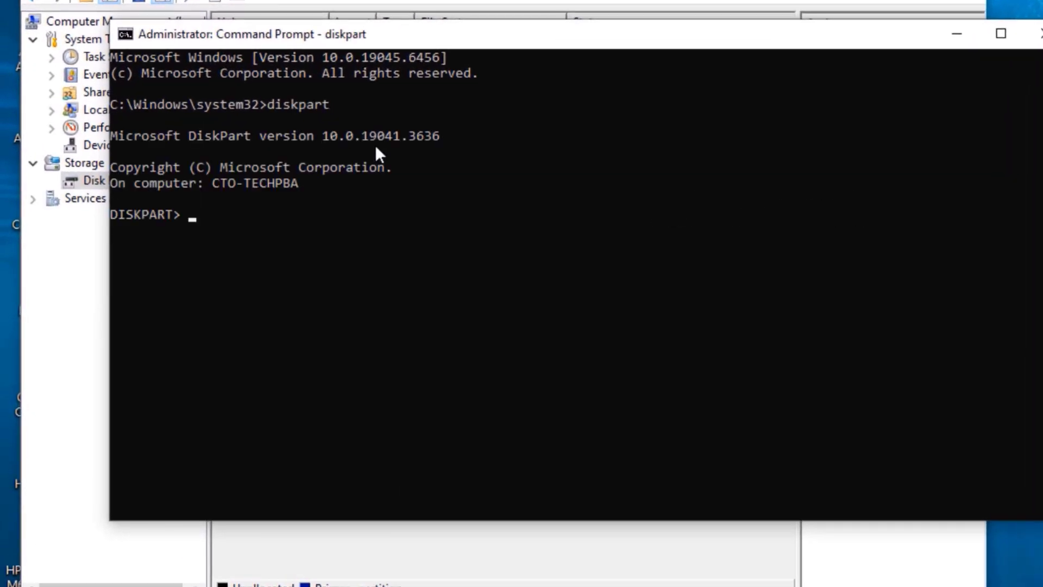
Run list disk in DiskPart and compare the listed disks with those in Disk Management to identify the removable drive
click(249, 226)
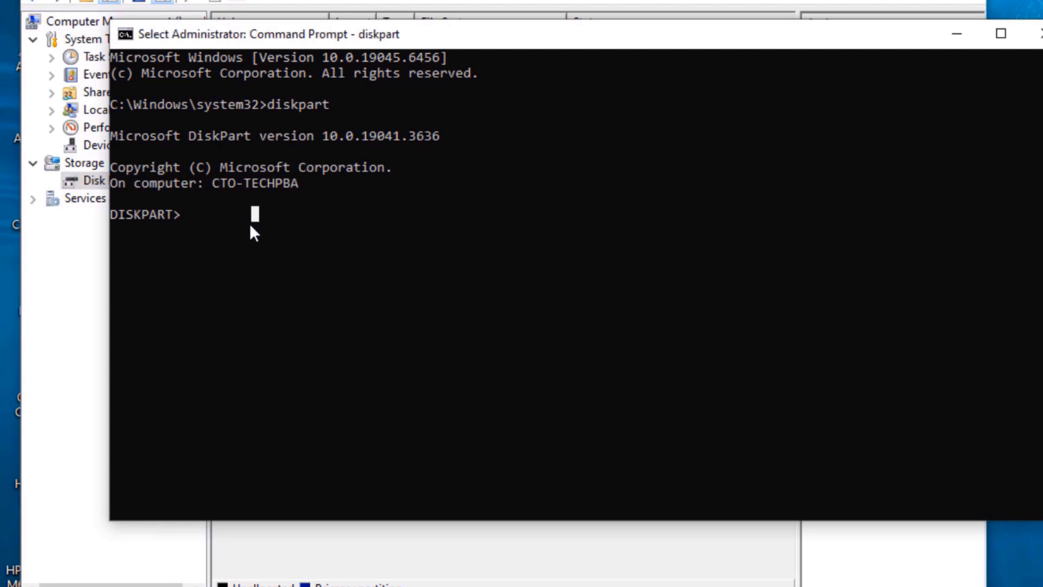
text(list disk)
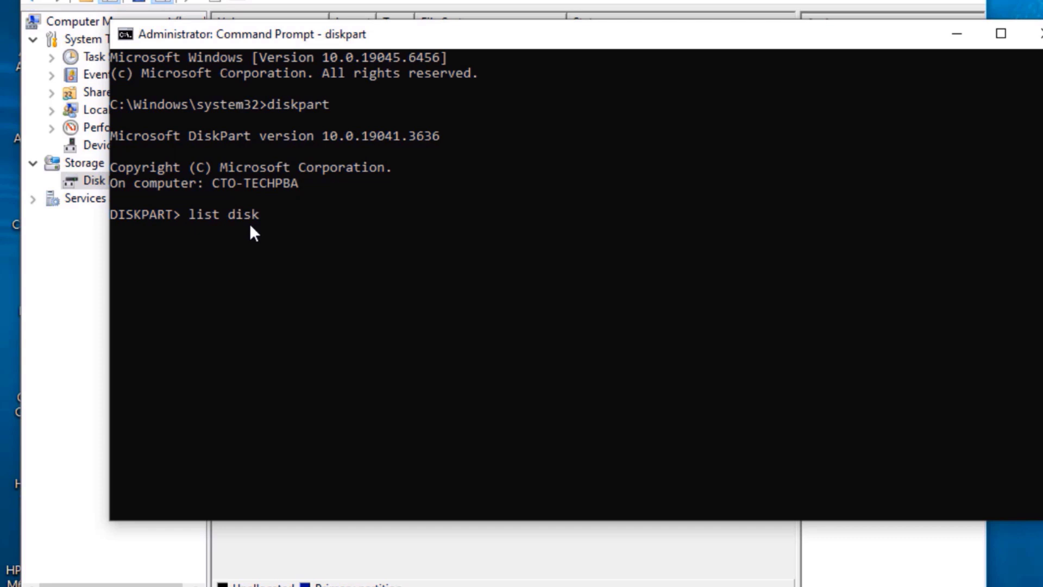
key(Return)
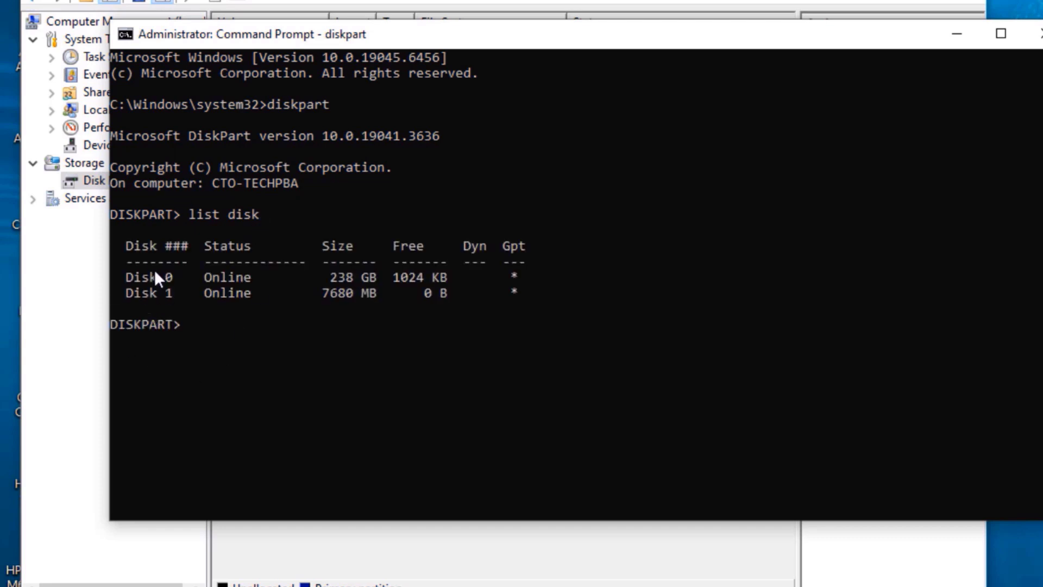
drag(460, 42, 882, 85)
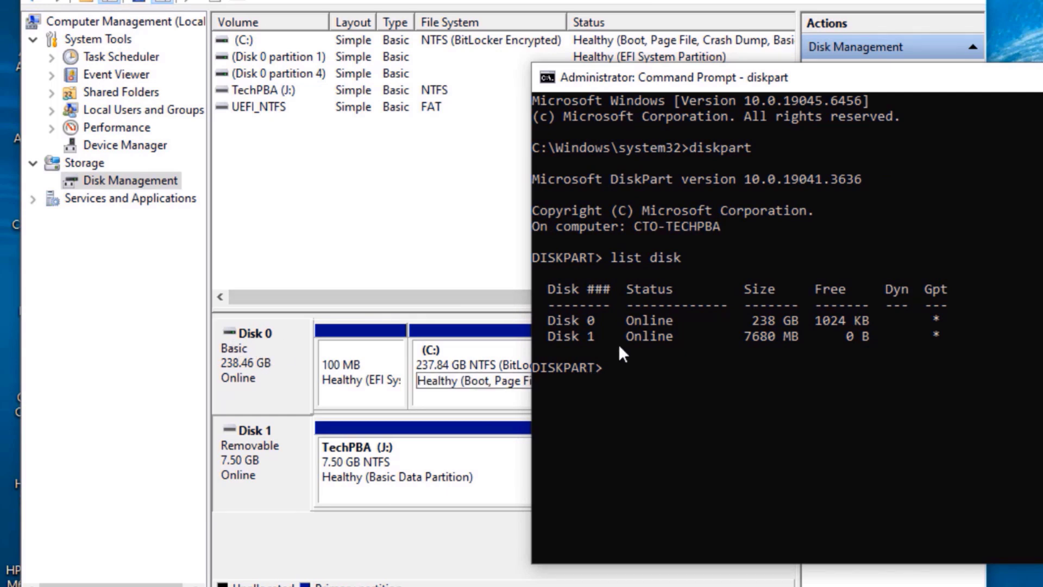
click(591, 326)
click(274, 461)
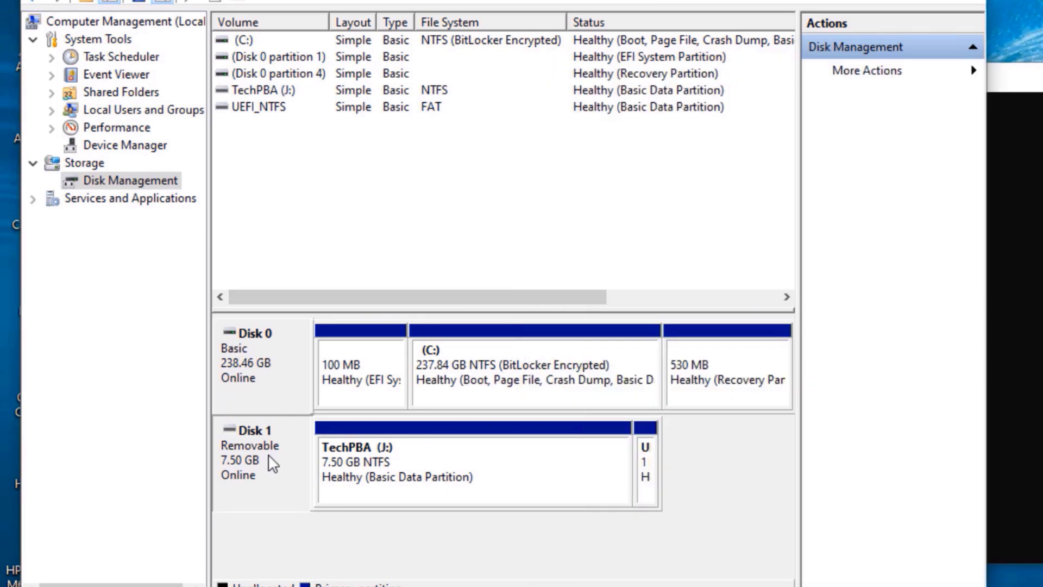
mouse_move(661, 584)
click(722, 538)
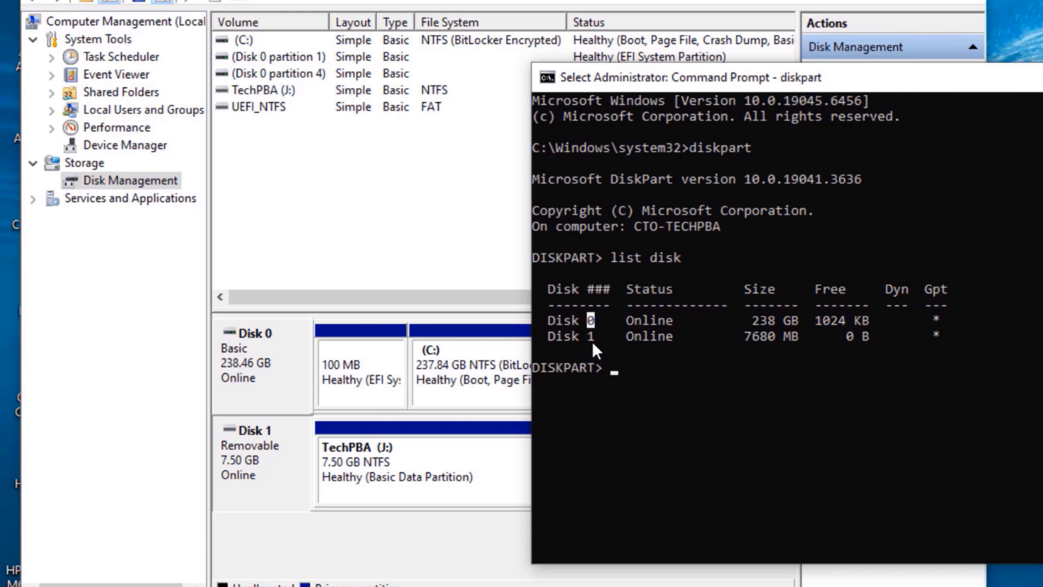
Select Disk 1 in DiskPart with the command sel disk 1, checking its row in the disk list
click(614, 366)
text(sel)
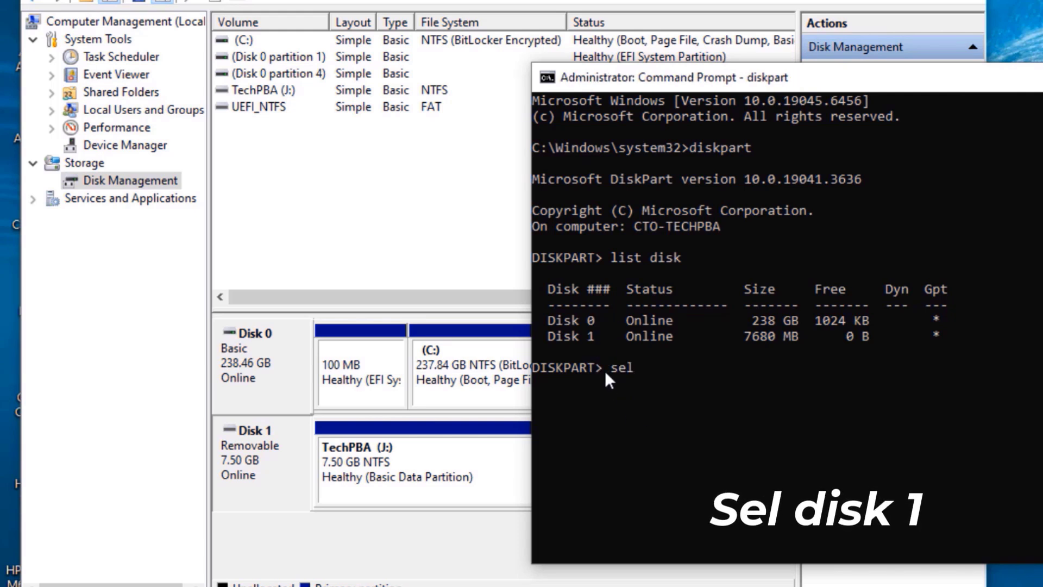
text( disk)
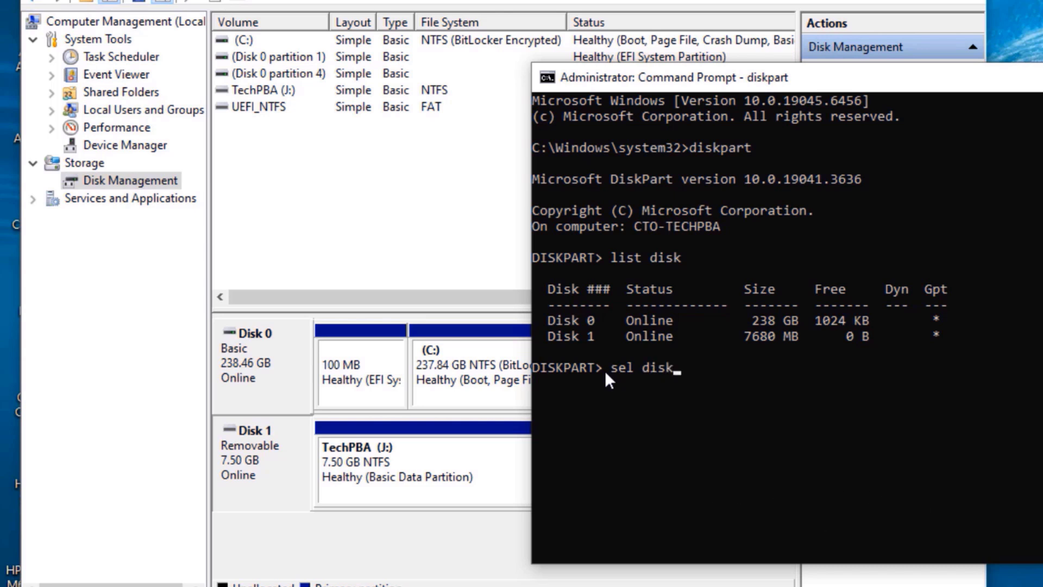
text( 1)
drag(549, 331, 935, 337)
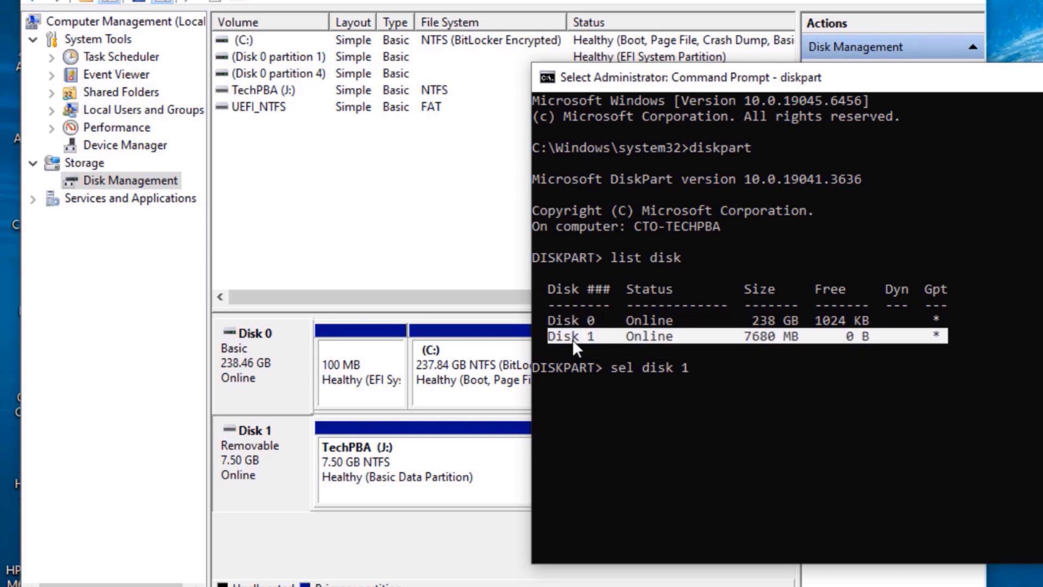
click(702, 364)
key(Escape)
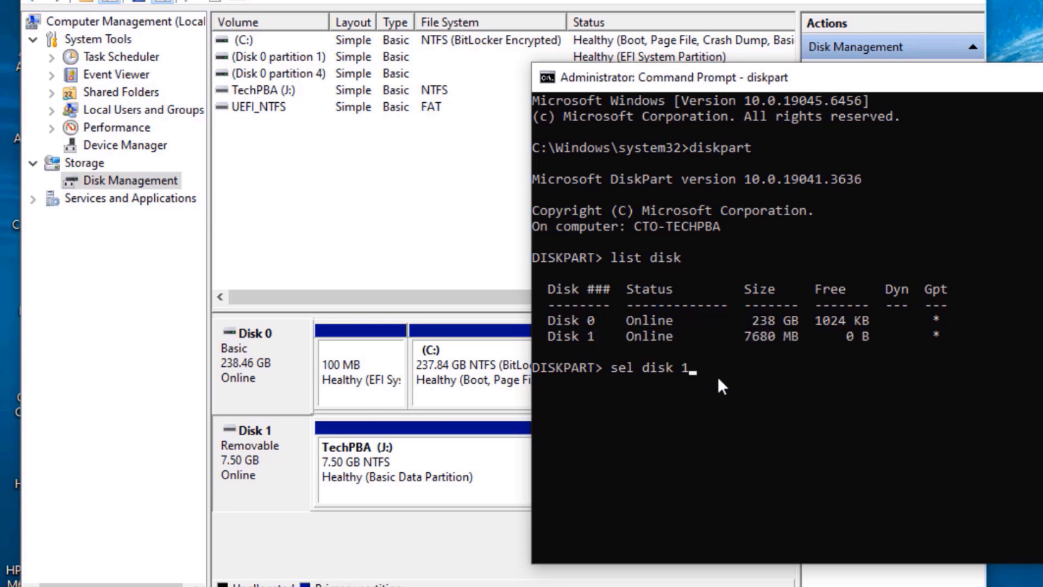
key(Return)
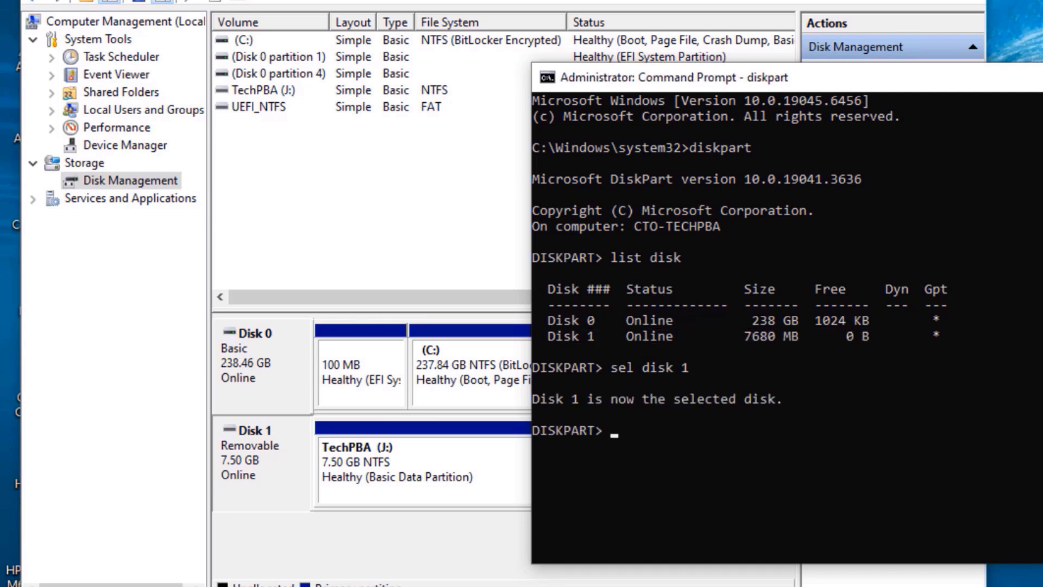
Try to take the selected removable disk offline by running offline disk in DiskPart
text(of)
text(li)
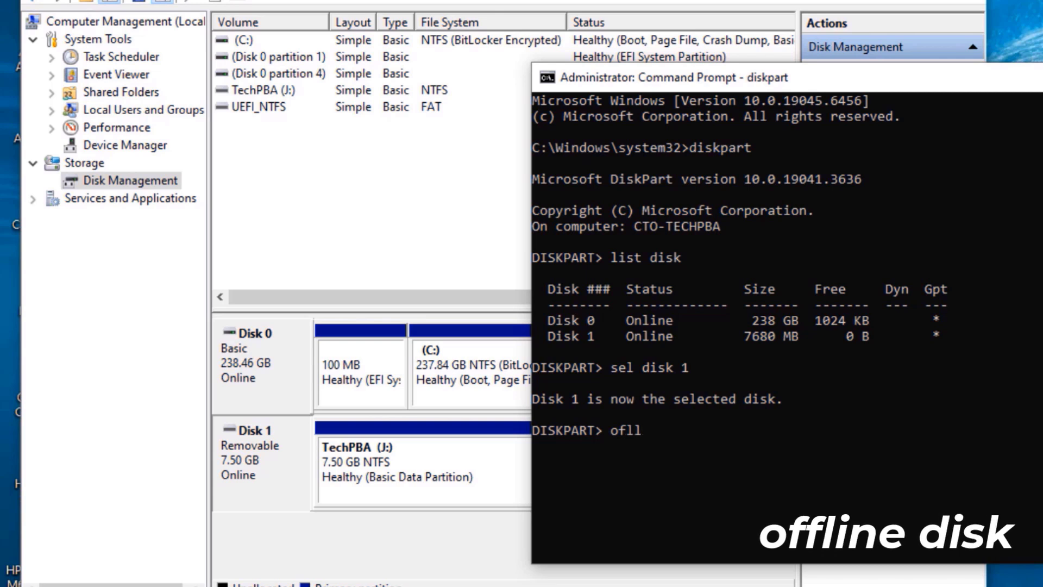
key(BackSpace)
key(BackSpace)
text(fl)
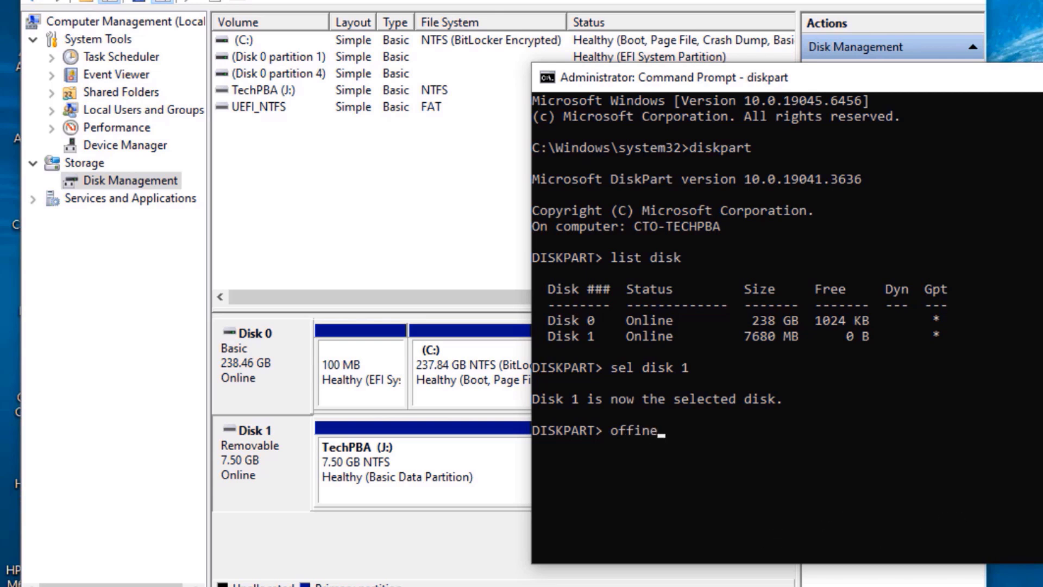
text(ine)
key(Left)
key(Left)
key(Left)
text(l)
text( disk)
key(Return)
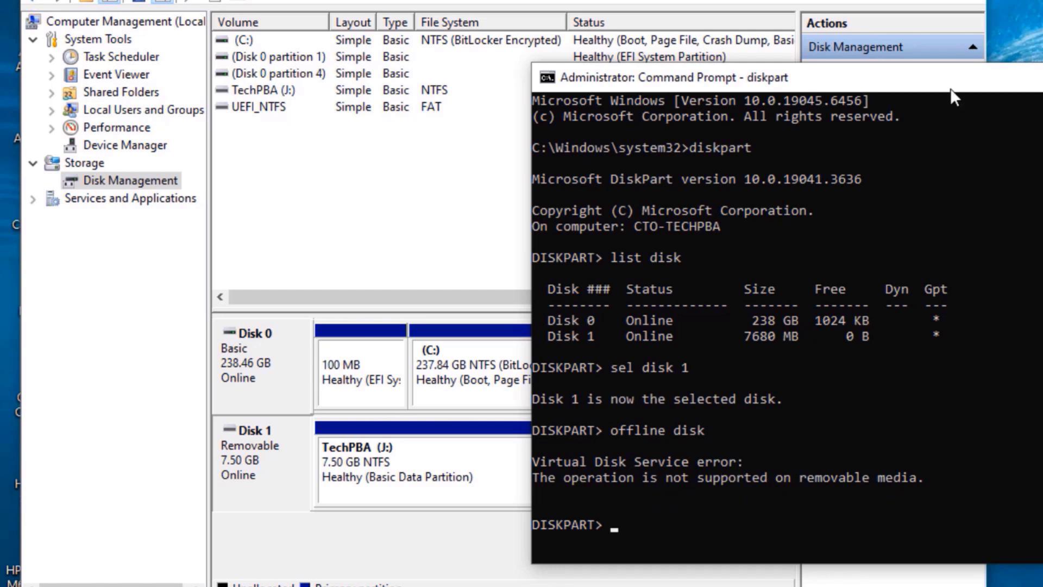
Open the TechPBA (J:) drive in File Explorer and eject it
drag(950, 88, 889, 91)
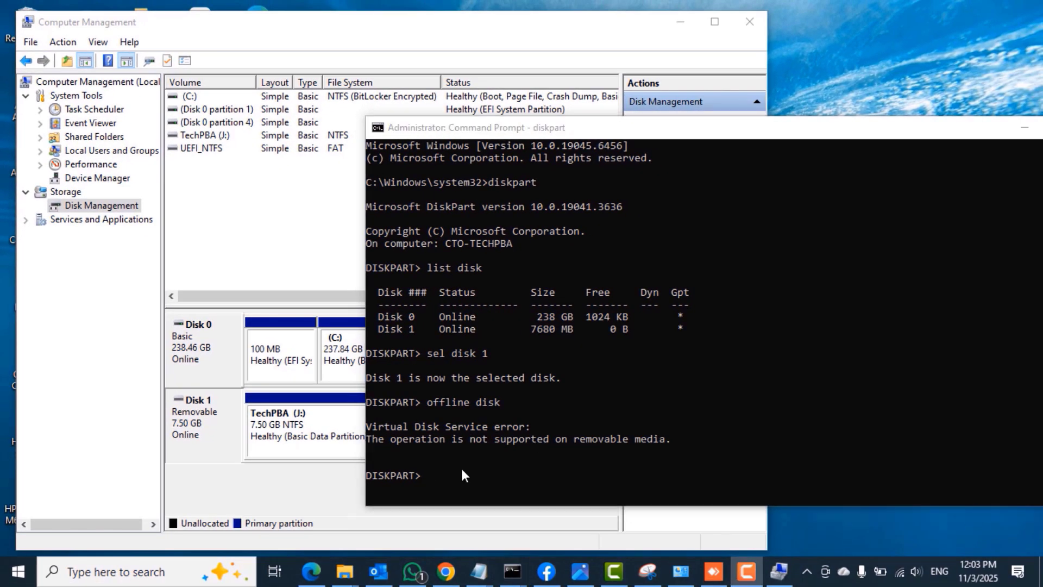
click(345, 572)
click(543, 503)
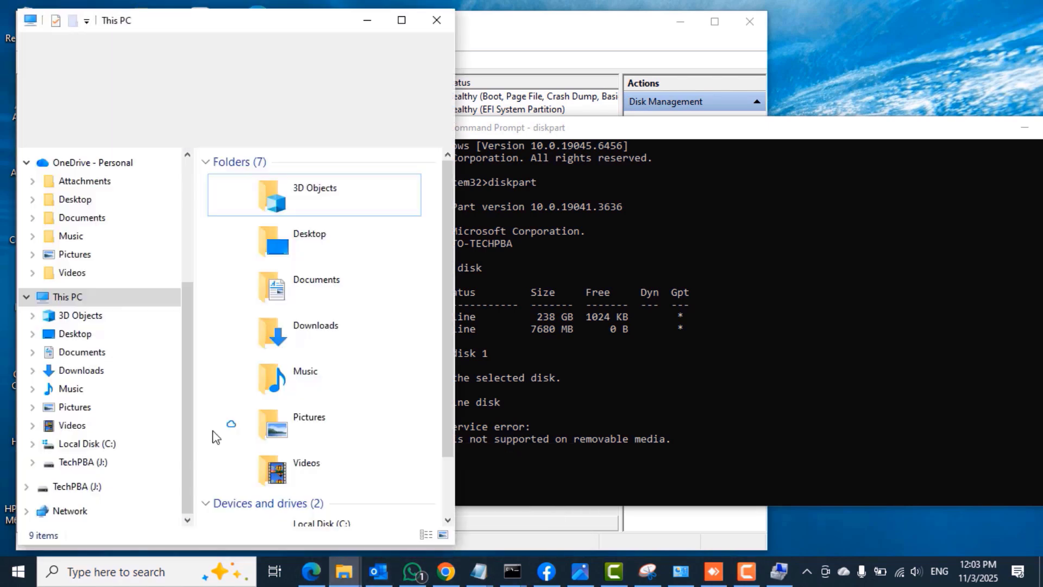
click(79, 465)
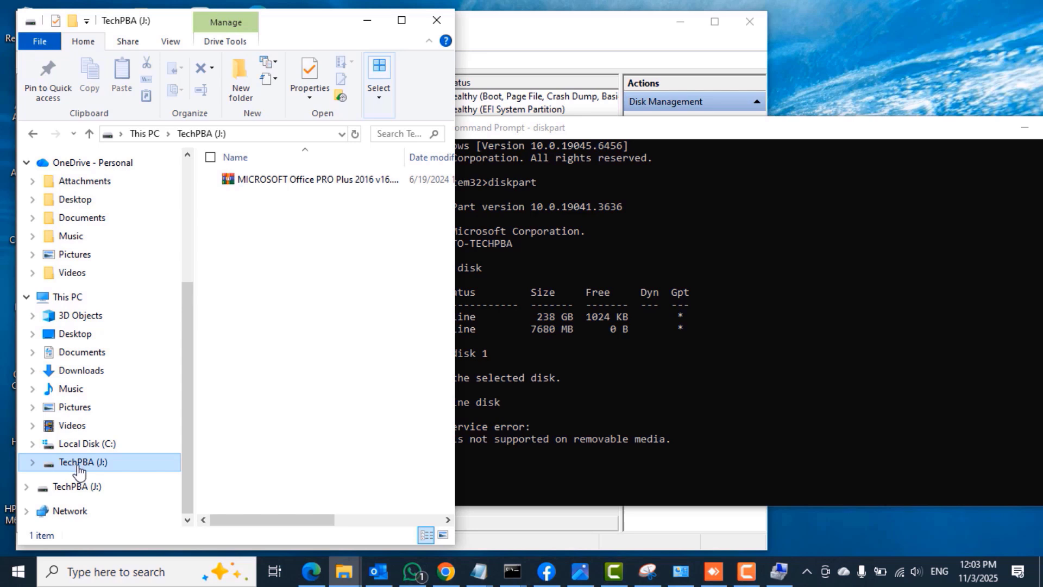
right_click(76, 467)
click(118, 346)
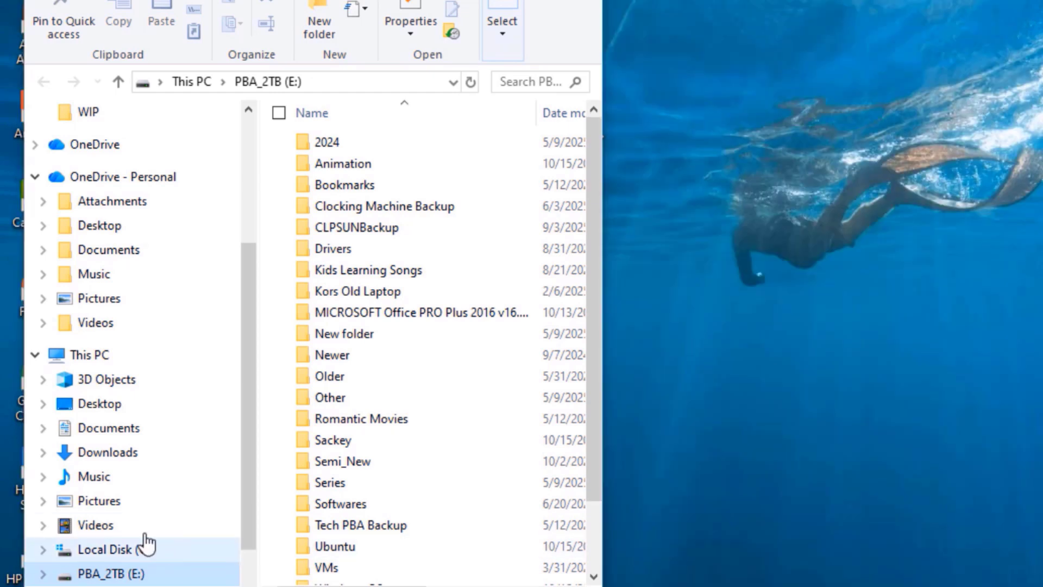
Open Computer Management from This PC and show Disk Management with the PBA_2TB (E:) drive connected
click(87, 354)
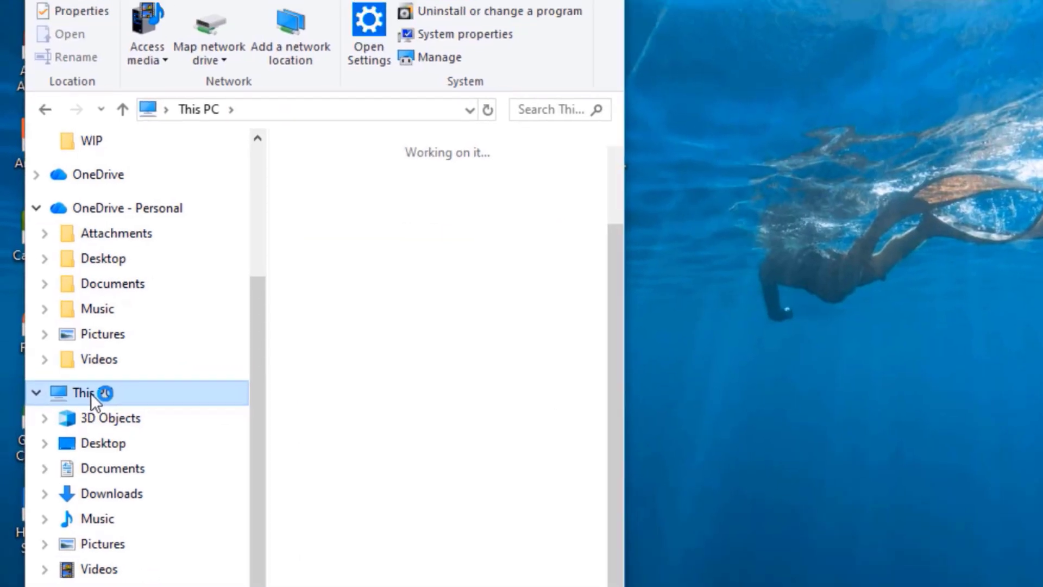
right_click(90, 393)
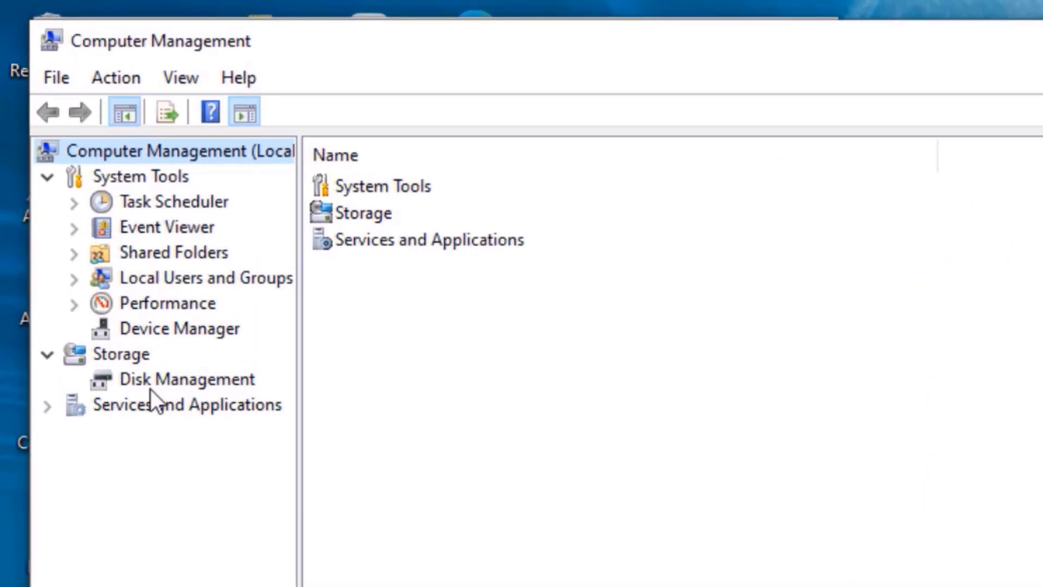
click(169, 380)
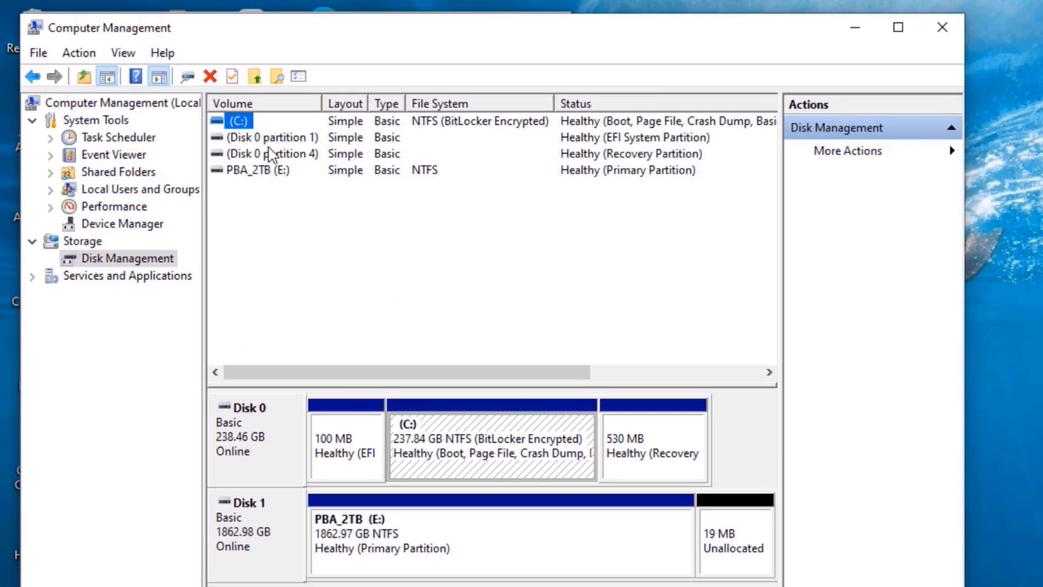
Compare Disk 0 with Disk 1 in Disk Management and check which commands are offered for Disk 1
click(243, 435)
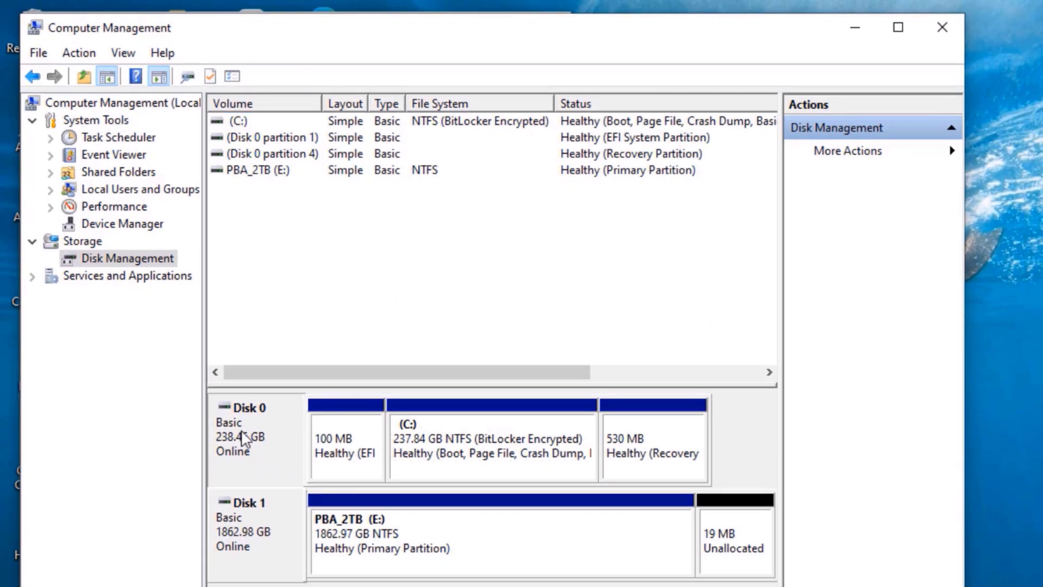
click(247, 541)
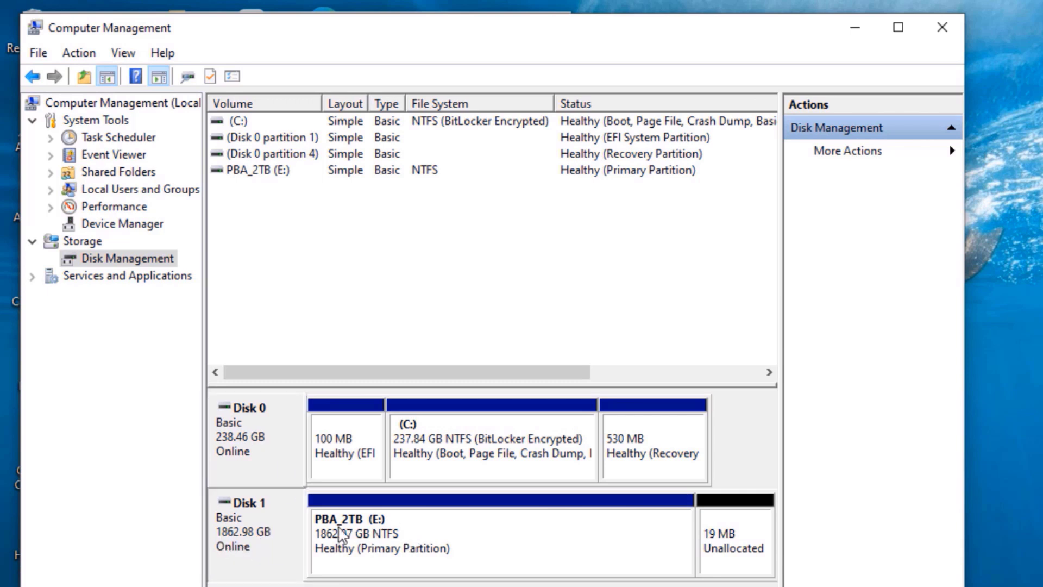
right_click(245, 524)
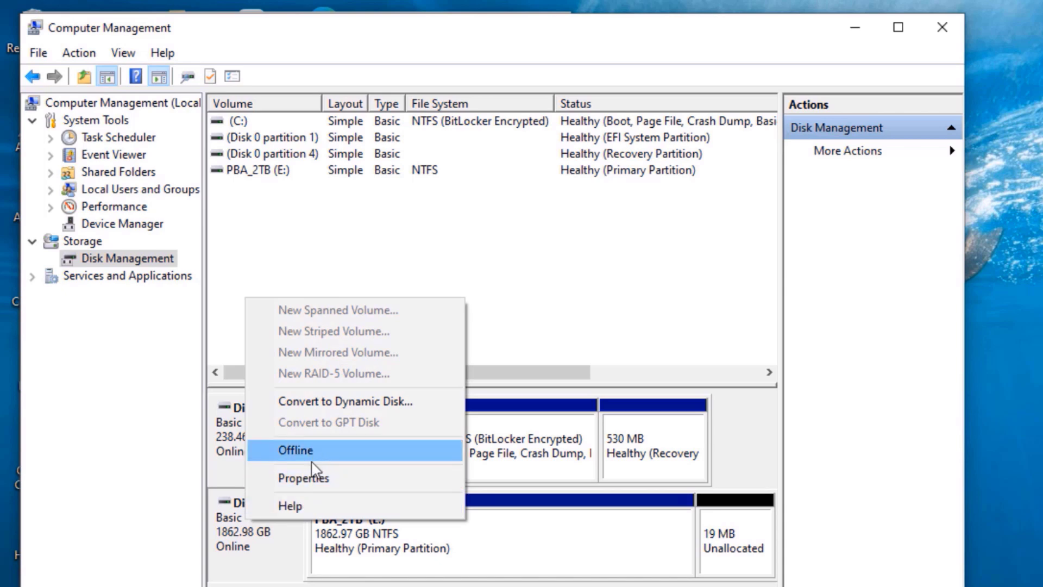
click(252, 537)
right_click(250, 526)
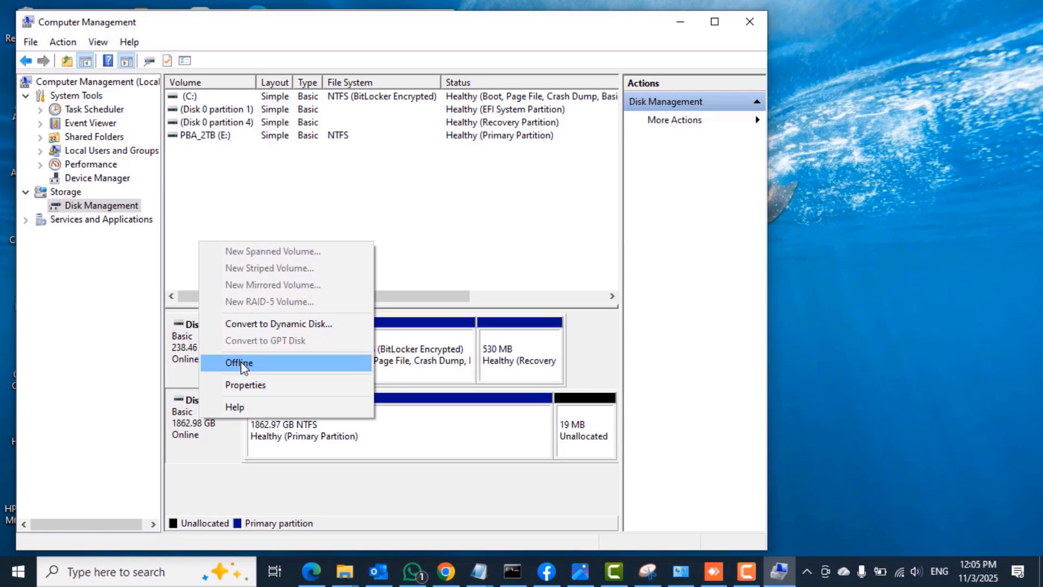
click(190, 448)
Search for cmd, open Command Prompt as administrator, and launch diskpart
click(105, 572)
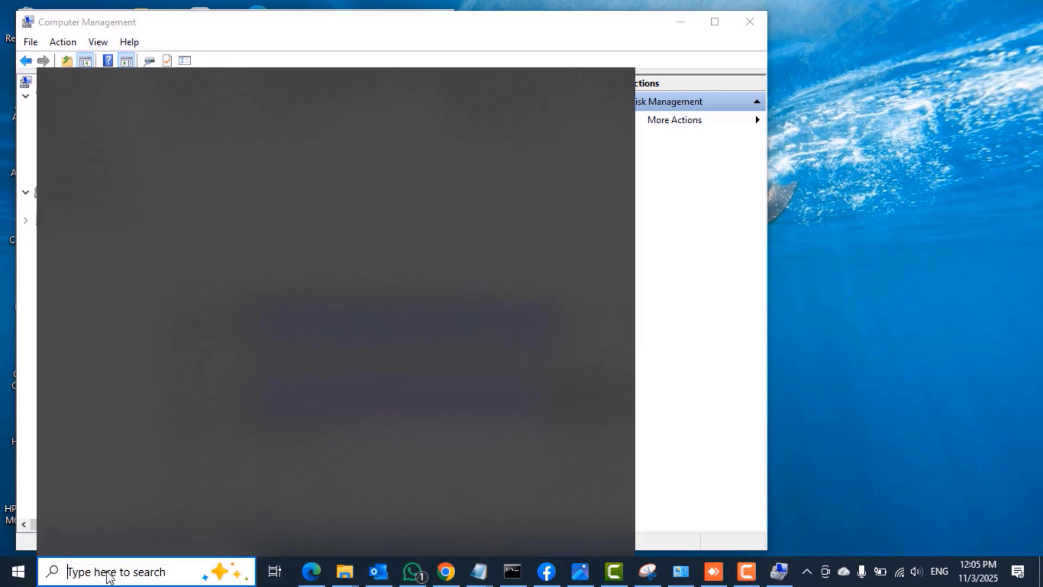
text(cmd)
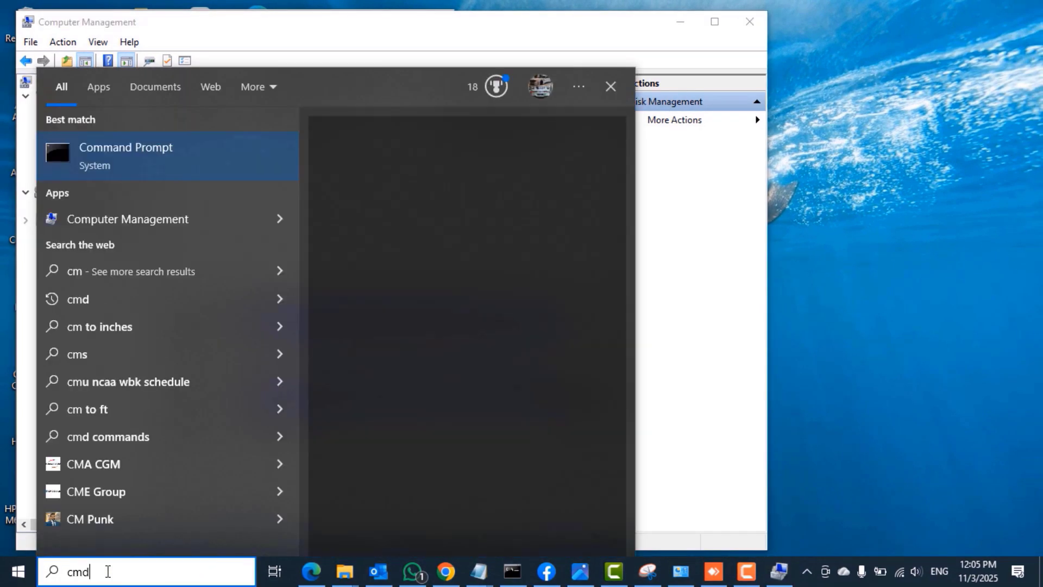
click(391, 298)
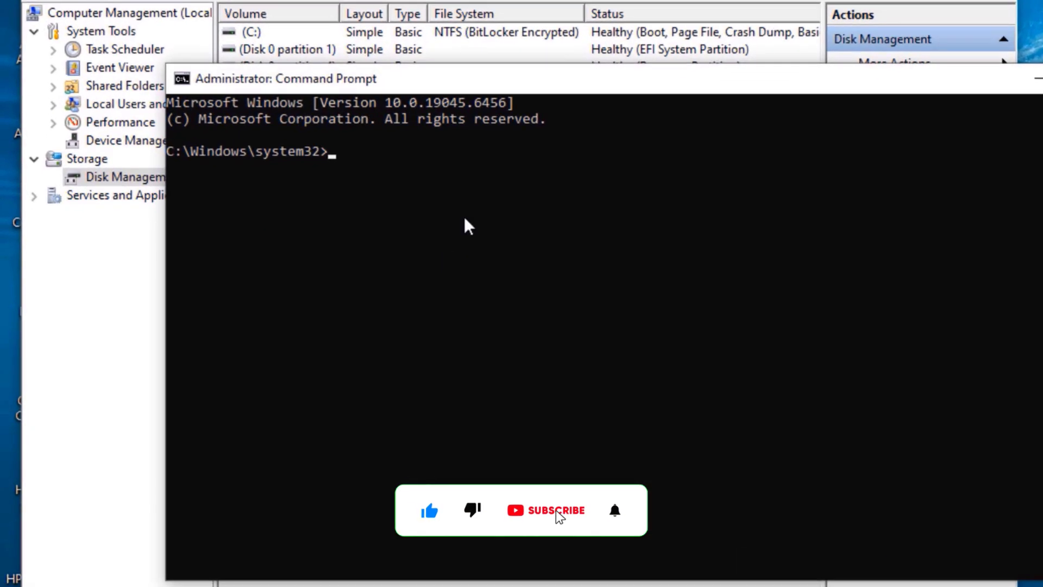
text(diskpart)
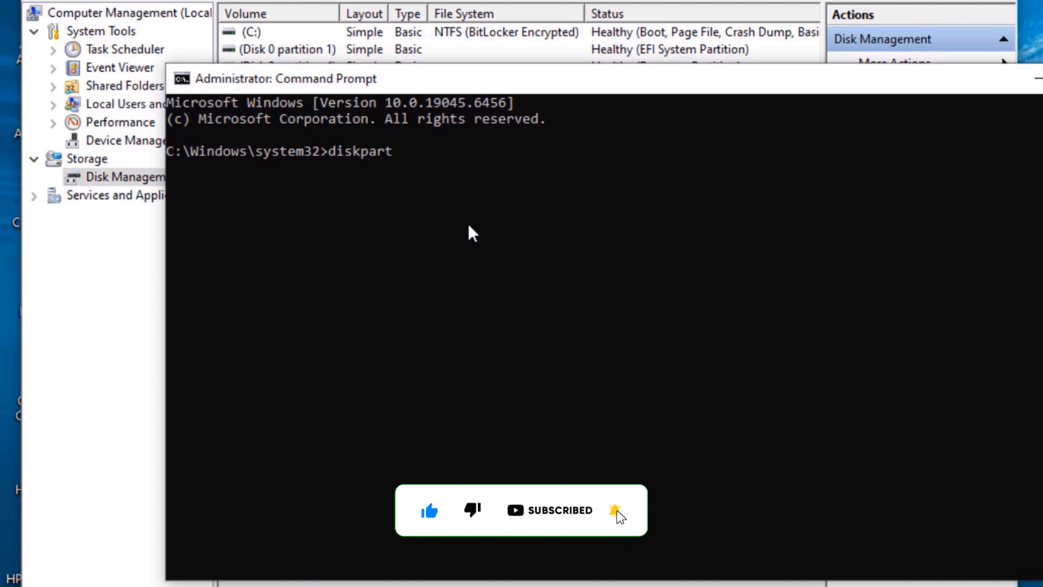
key(Return)
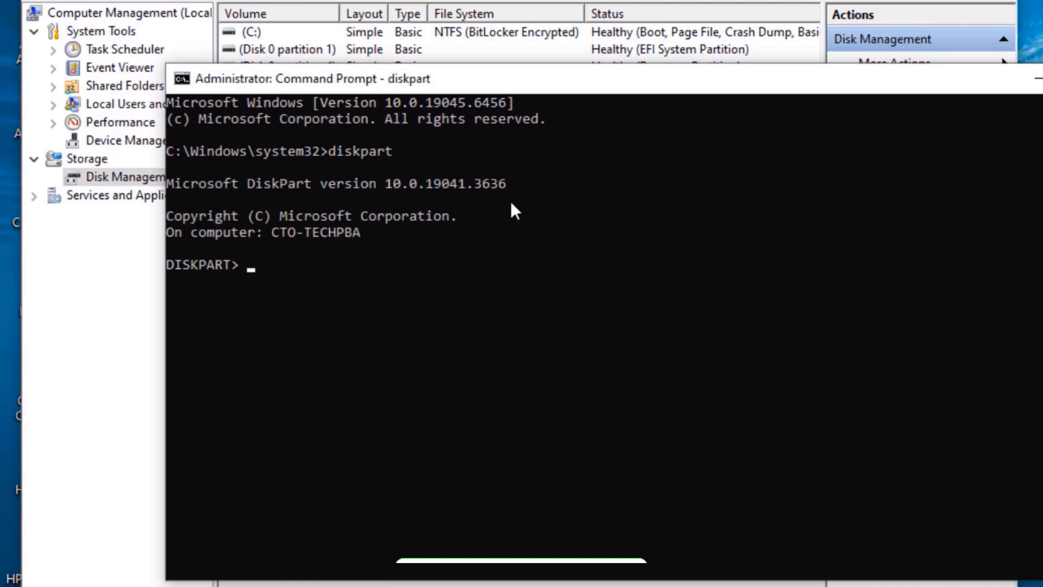
Run list disk in DiskPart and highlight the row of the external Disk 1
text(list dis)
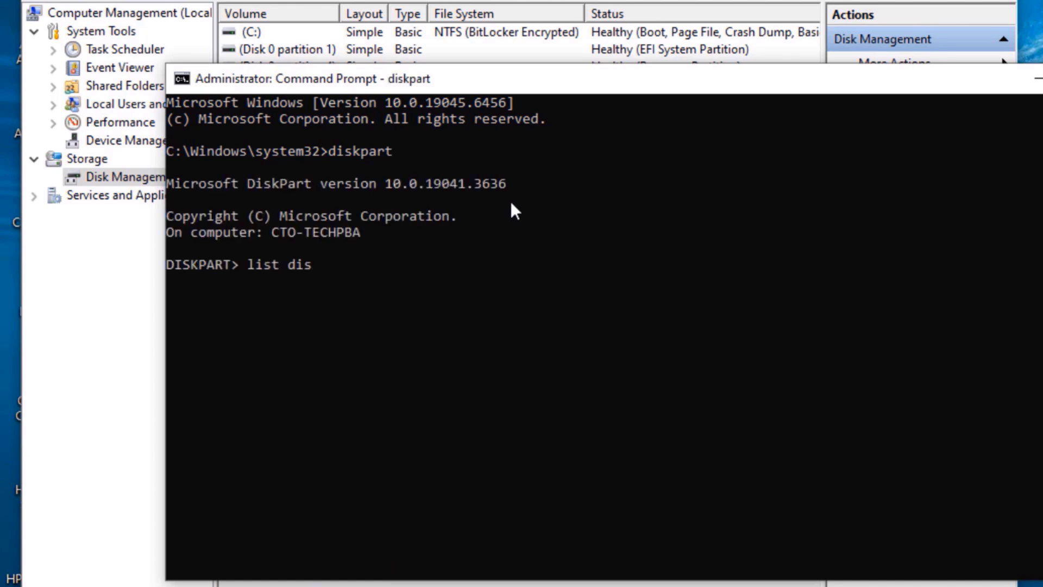
text(k)
key(Return)
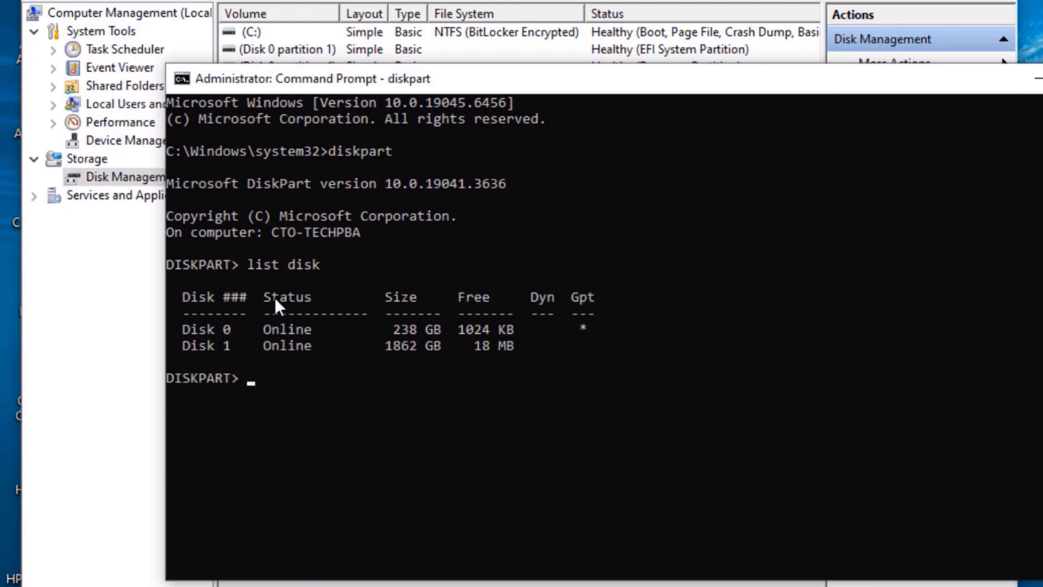
drag(185, 345, 509, 348)
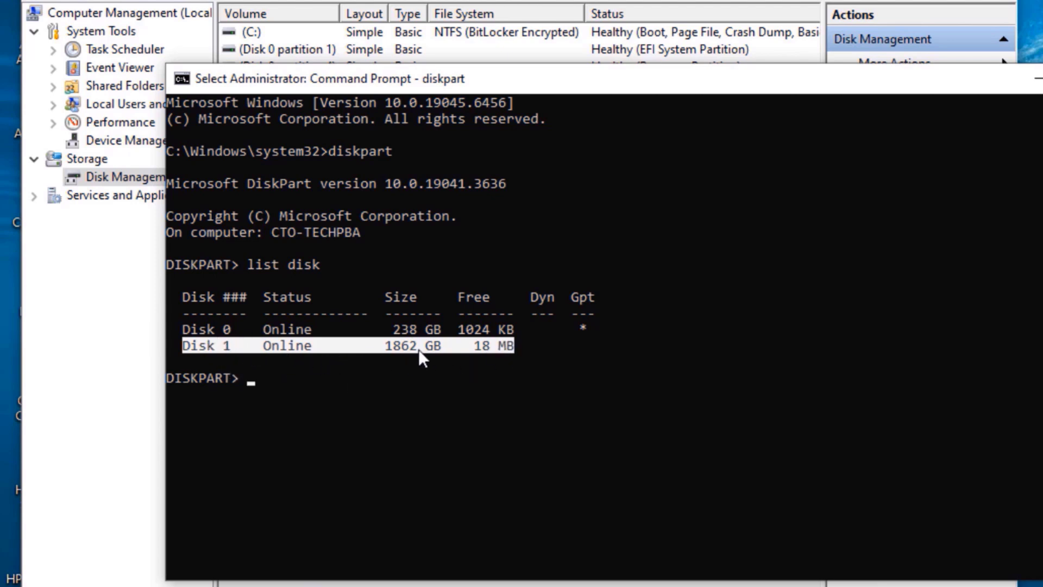
Make the external Disk 1 the active disk in DiskPart by running sel disk 1
click(253, 385)
text(sel d)
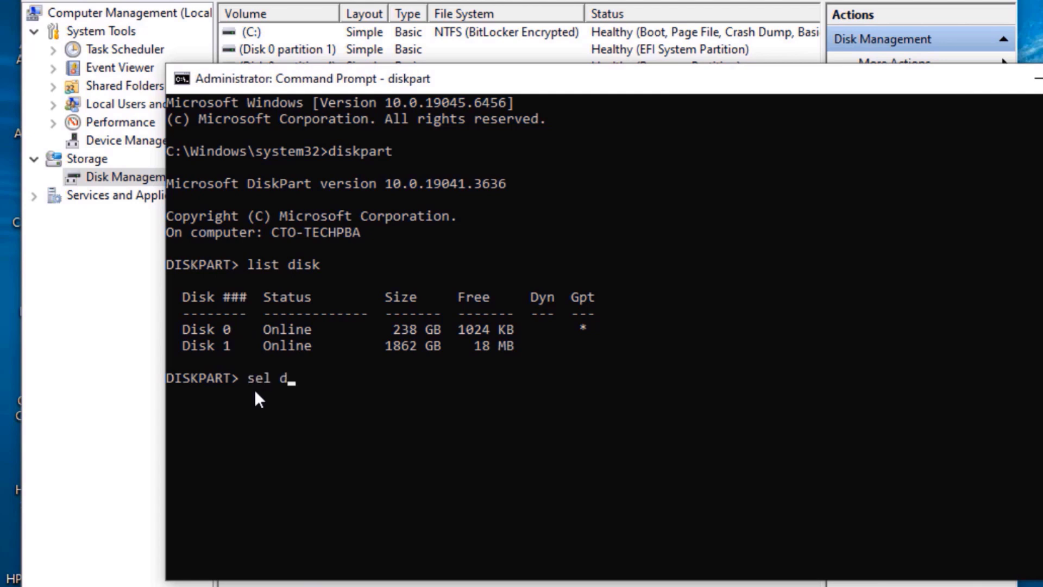
text(isk 1)
key(Return)
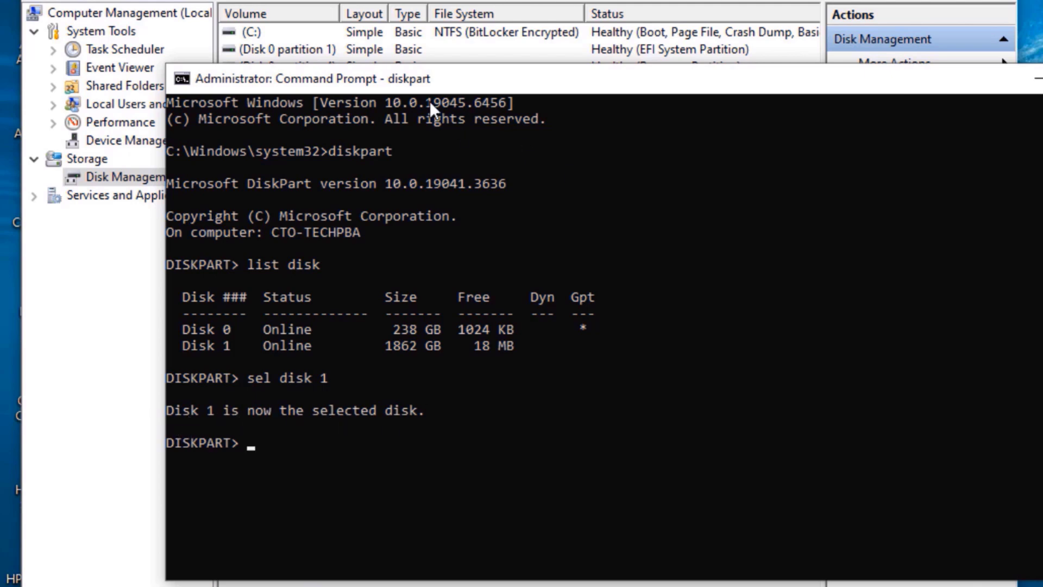
Uncover the disk list in Disk Management and take the selected disk offline with the command offline disk
drag(429, 87, 658, 84)
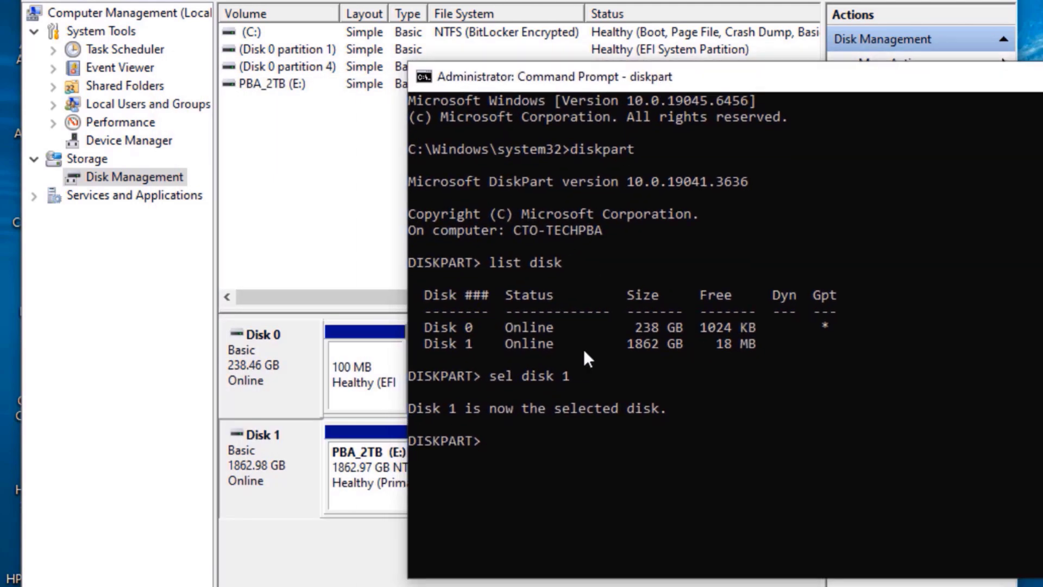
text(offline disk)
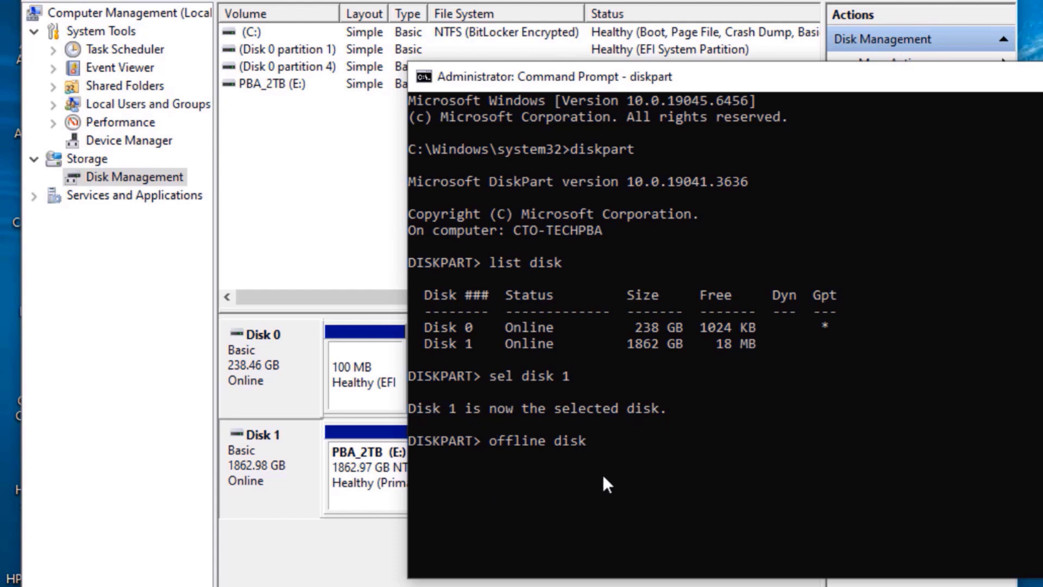
key(Return)
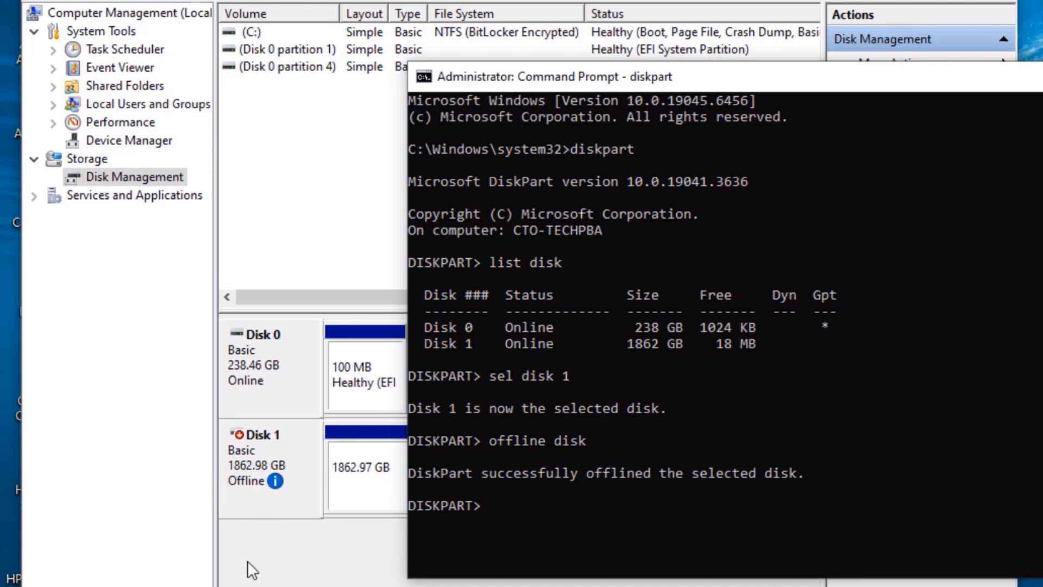
mouse_move(258, 451)
Bring the selected disk back online in DiskPart with the command online disk, and close the File Explorer window that opens for the drive
click(491, 511)
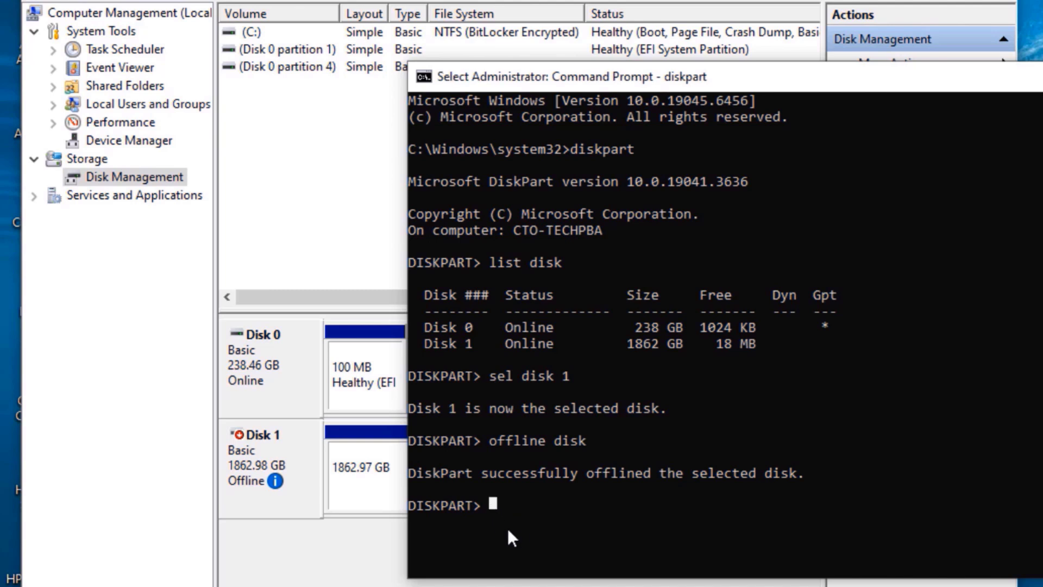
right_click(507, 529)
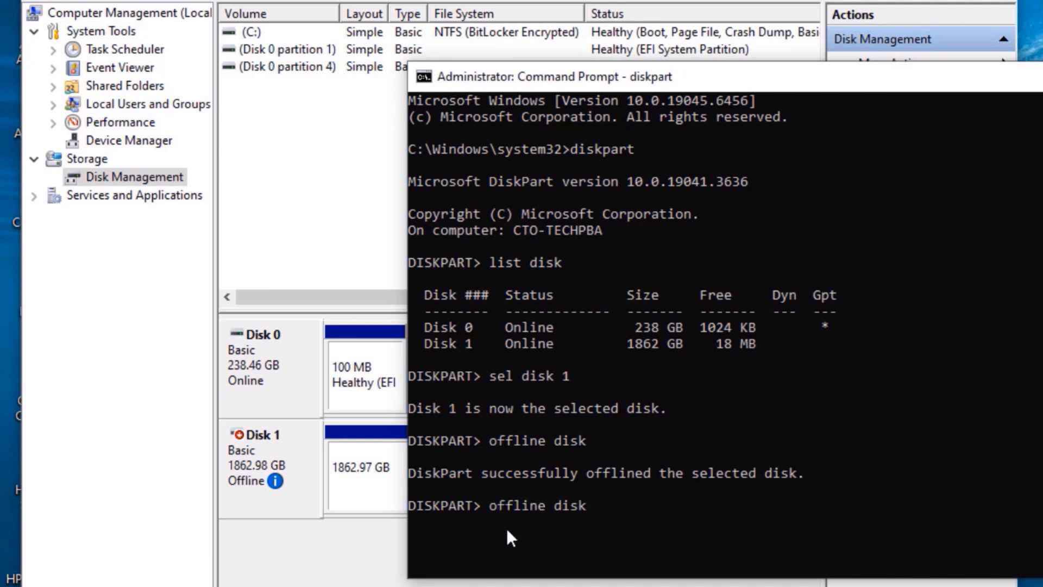
key(Left)
key(Left)
key(Left)
key(Left)
key(Left)
key(Left)
key(Left)
key(BackSpace)
key(BackSpace)
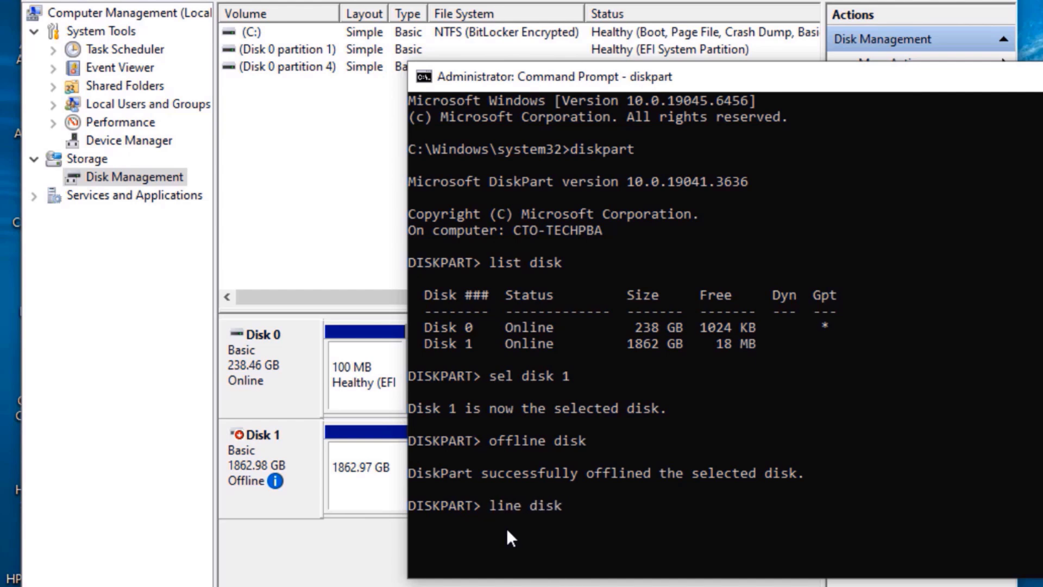
text(n)
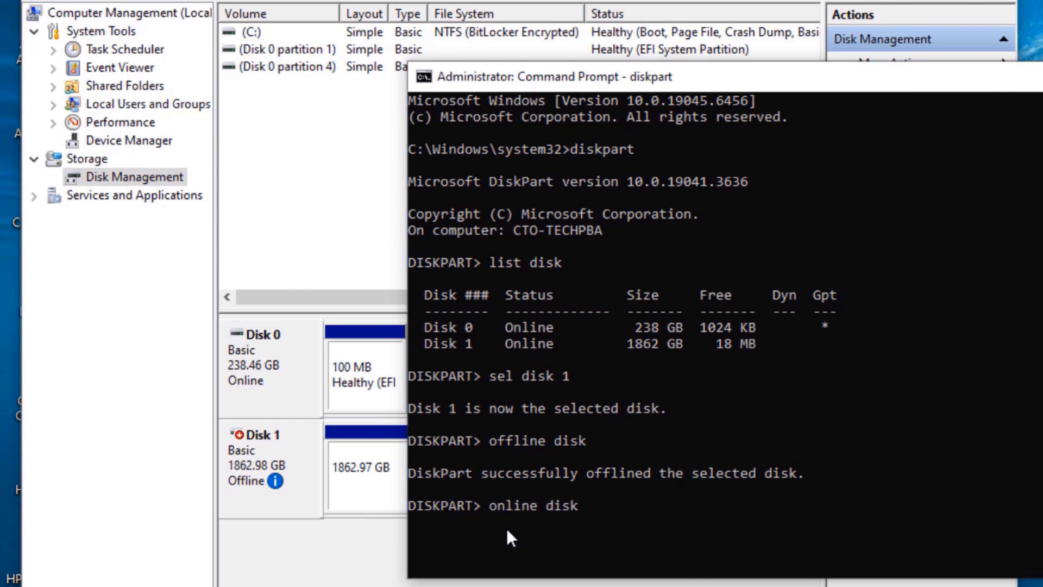
key(Return)
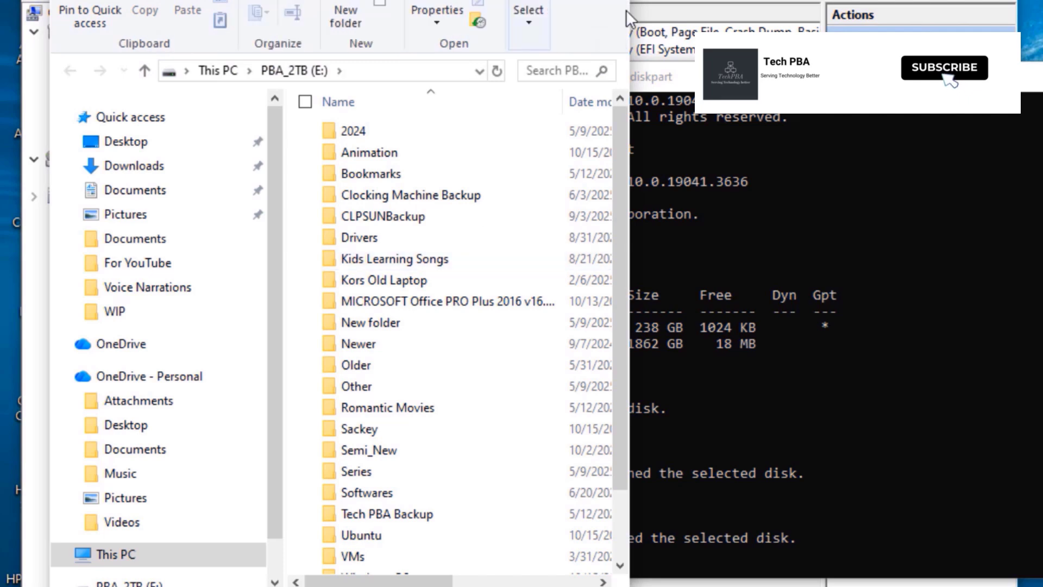
click(616, 1)
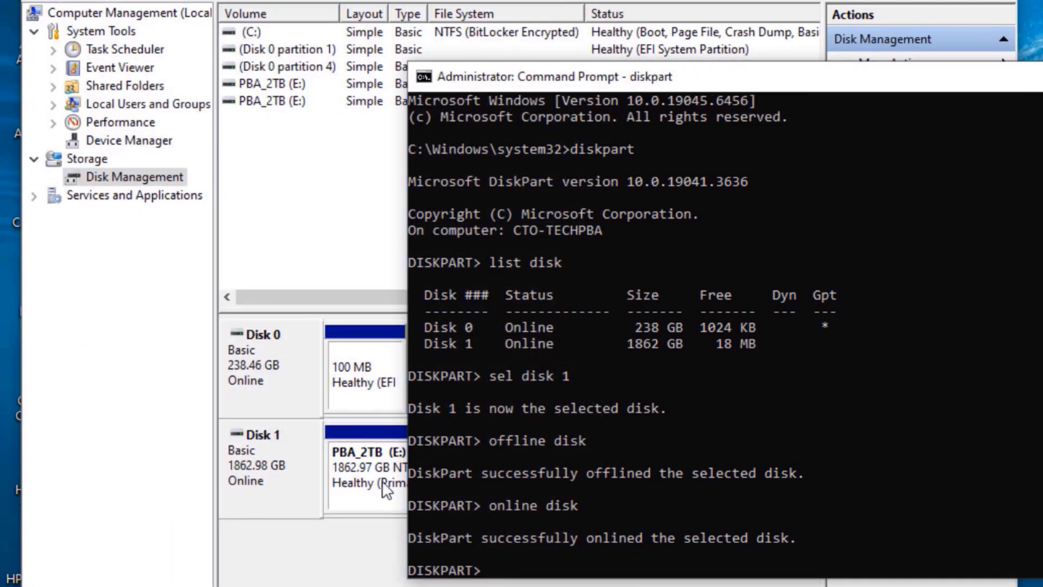
Take the selected disk offline again in DiskPart by rerunning the earlier offline disk command
key(Up)
key(Up)
key(Return)
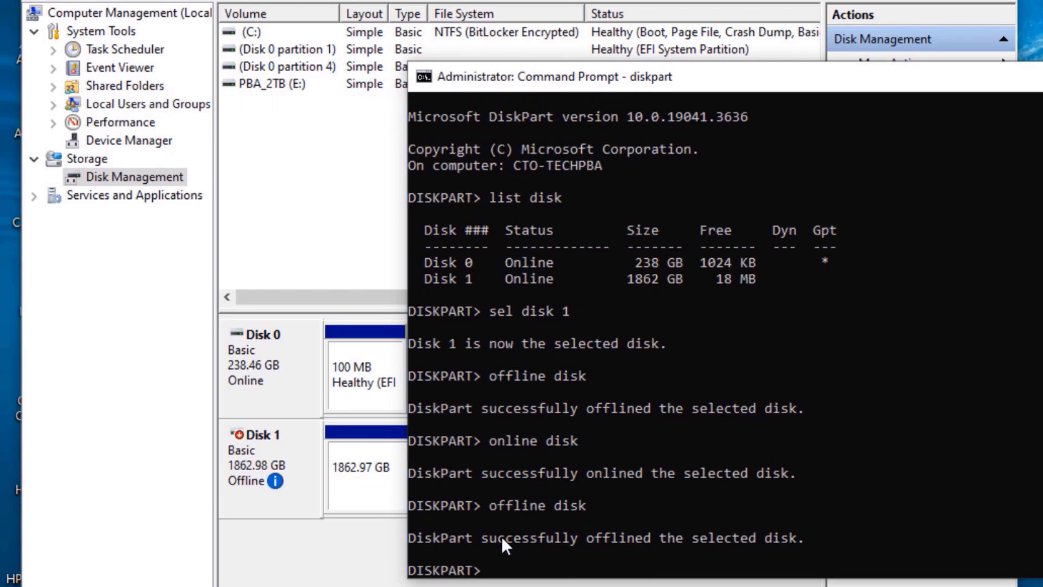
Bring Disk 1 online from Disk Management, return to the Command Prompt, and close the drive's File Explorer window
click(259, 435)
right_click(259, 445)
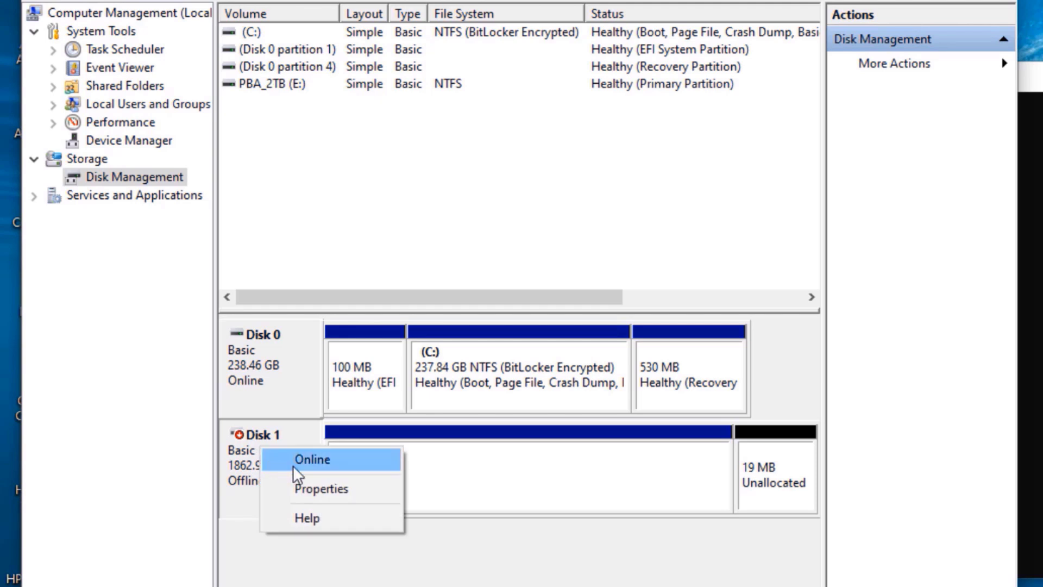
click(292, 463)
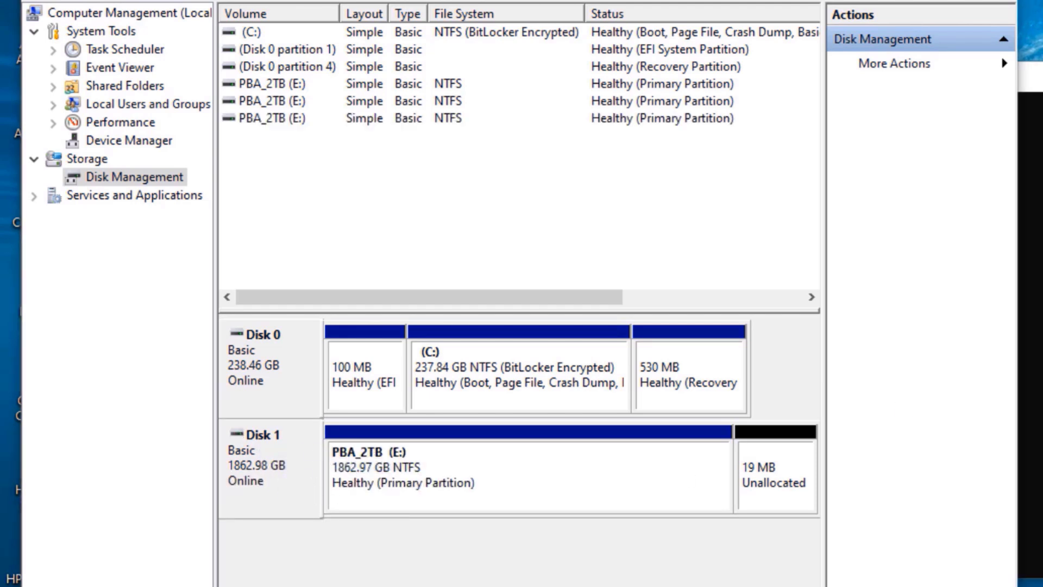
click(1031, 427)
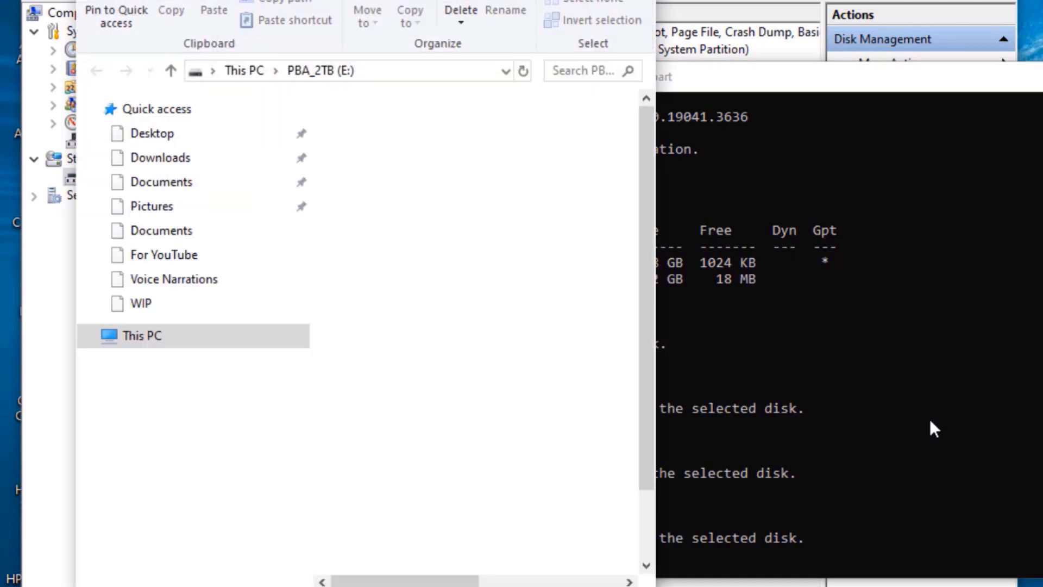
click(641, 1)
Move the Command Prompt window up, leave DiskPart with exit, and close the Command Prompt with a further exit command
drag(706, 76, 665, 13)
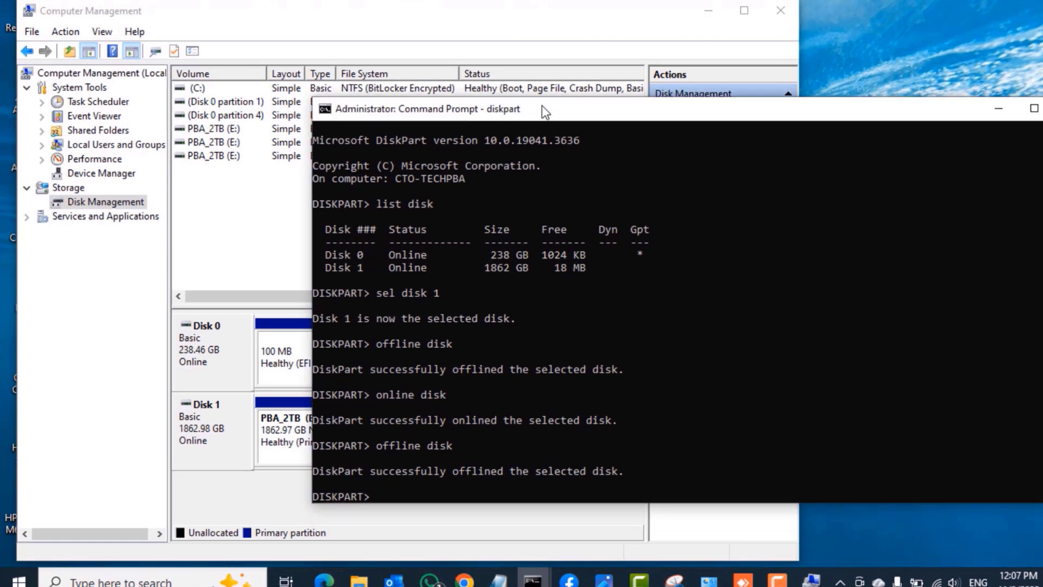
text(exit)
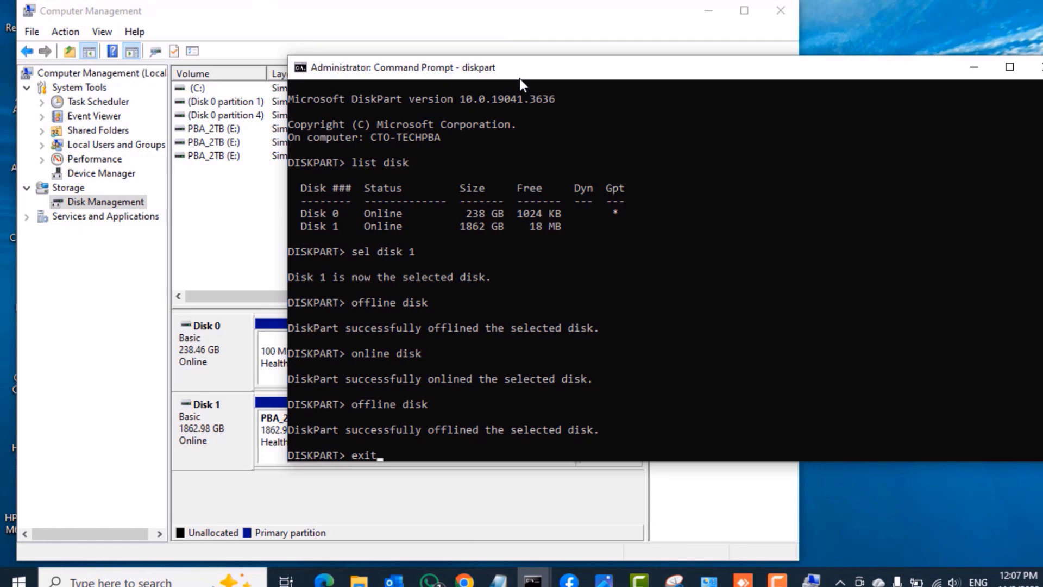
key(Return)
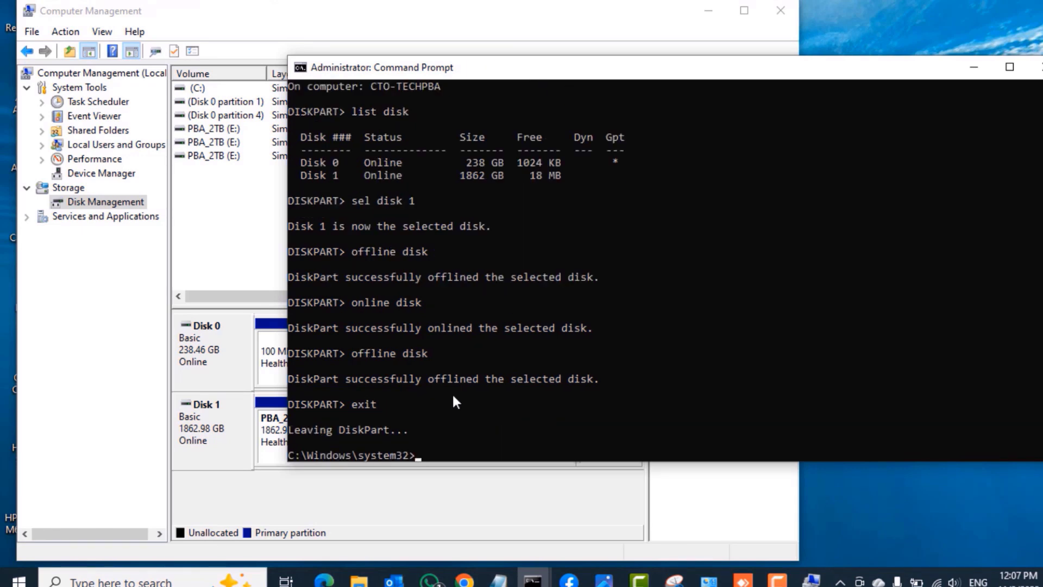
text(exit)
key(Return)
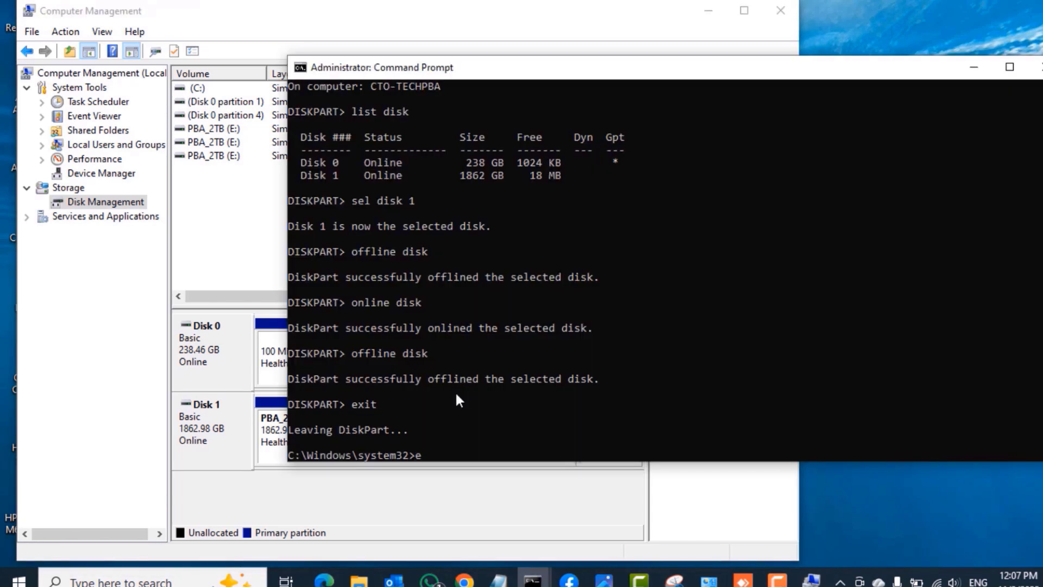
text(exit)
key(Return)
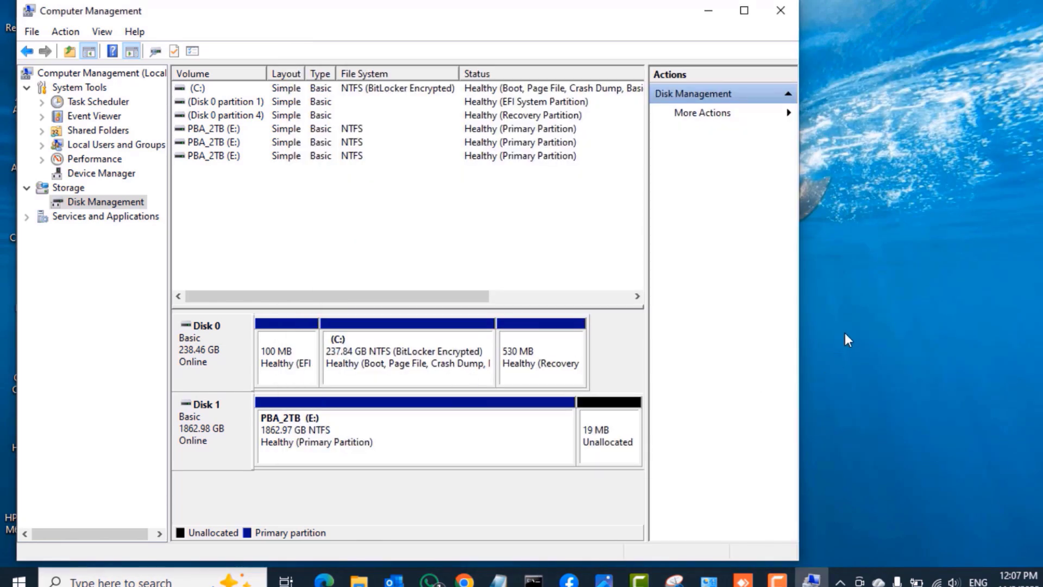